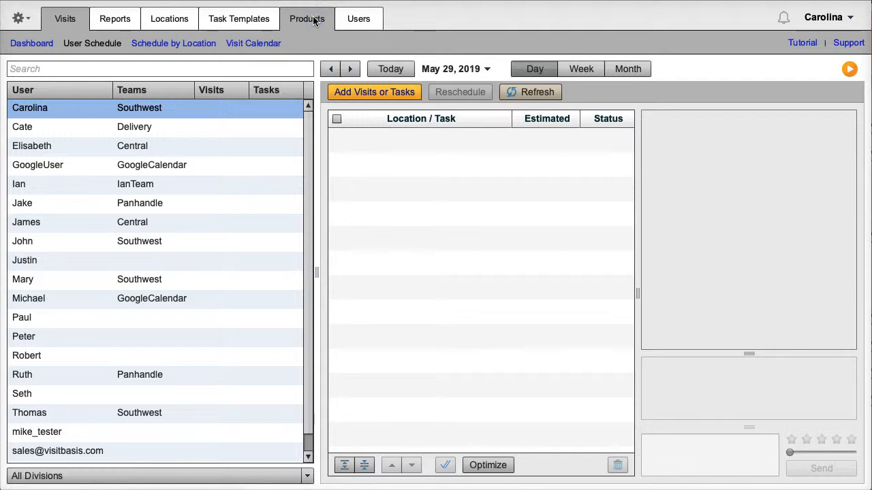
Open the product record for "Chocolate chip cookie bag - 100 cal pack", barcode 455678118, in the APlanogram category.
left_click(313, 21)
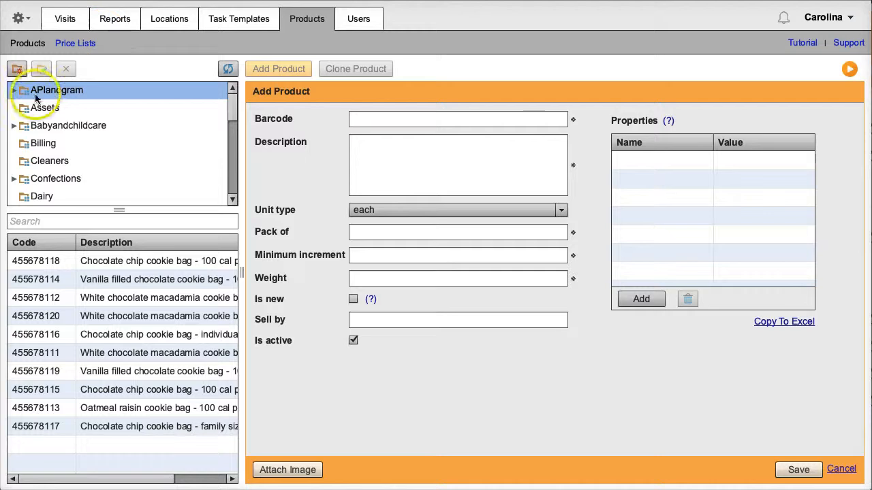
left_click(43, 263)
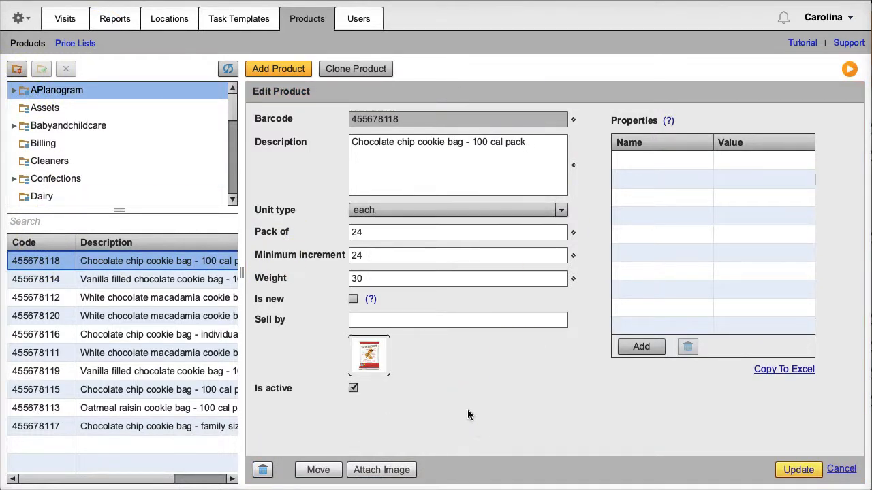
Open the MSL/Planogram product list of the Publix location with code p32.
left_click(156, 20)
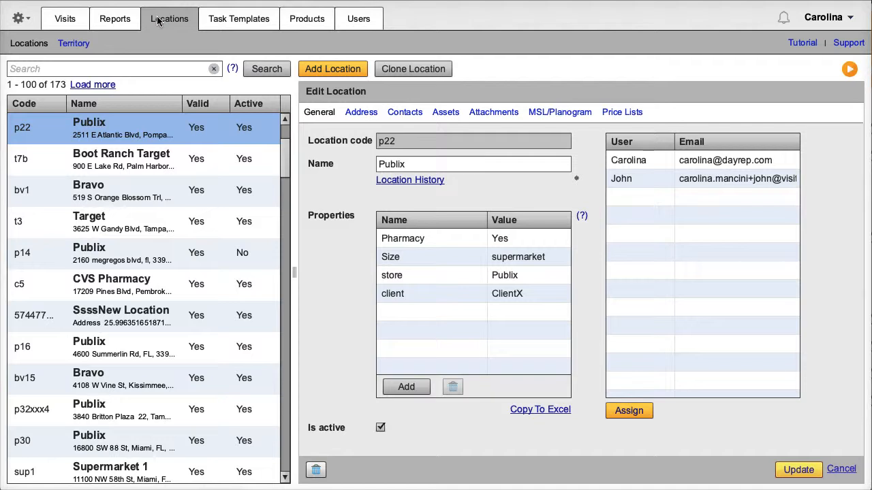
left_click_drag(283, 142, 284, 119)
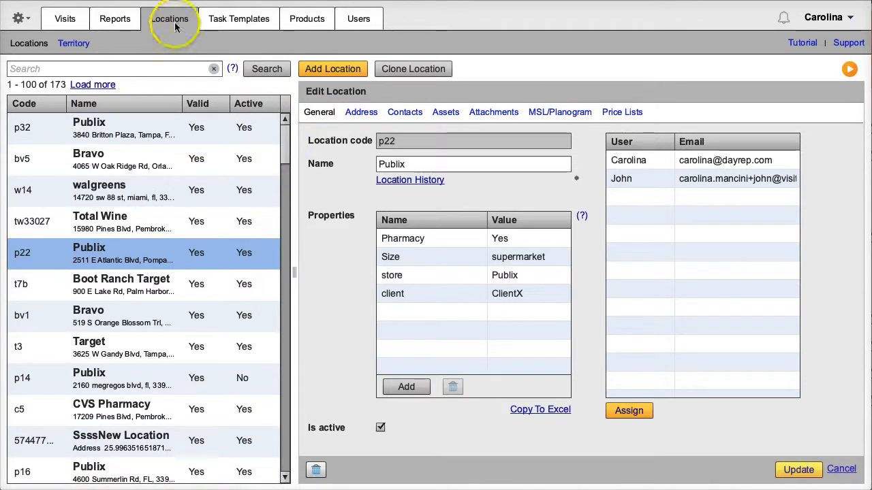
left_click(125, 129)
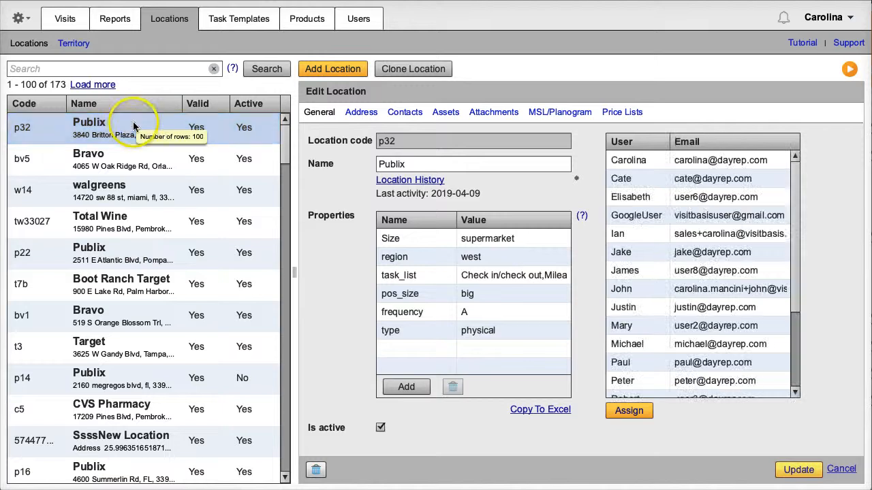
left_click(554, 112)
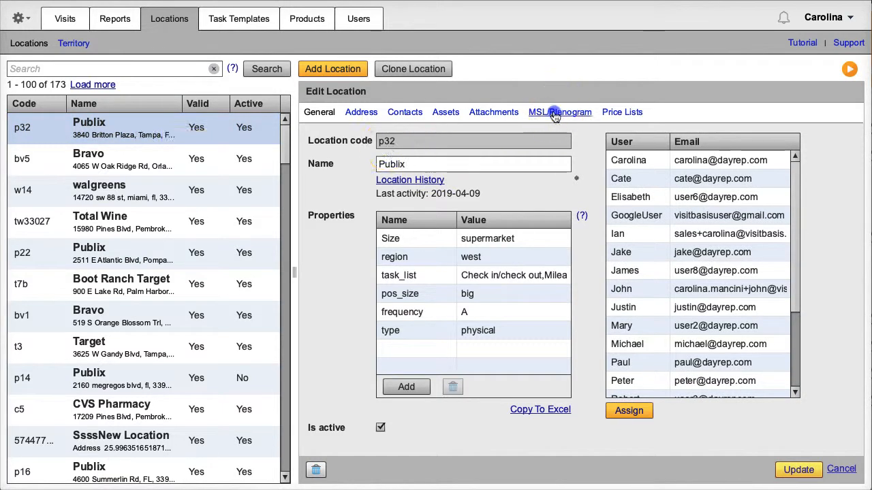
left_click(841, 437)
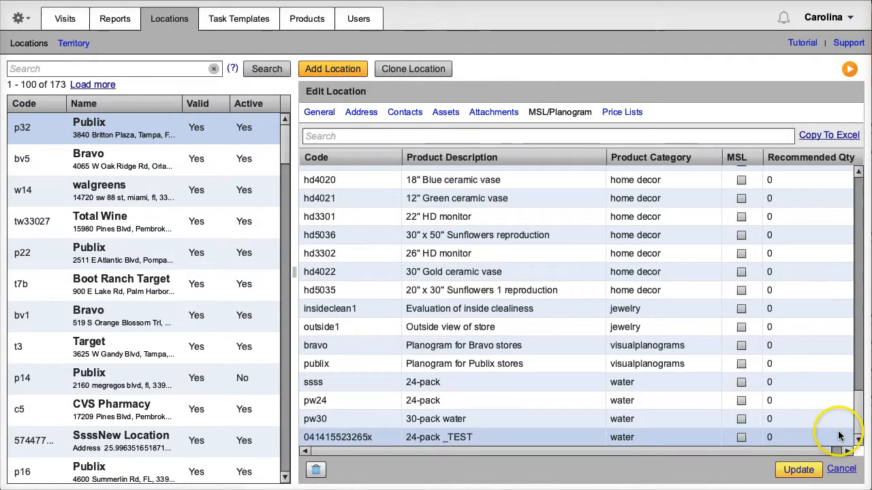
scroll(839, 435, "up", 10)
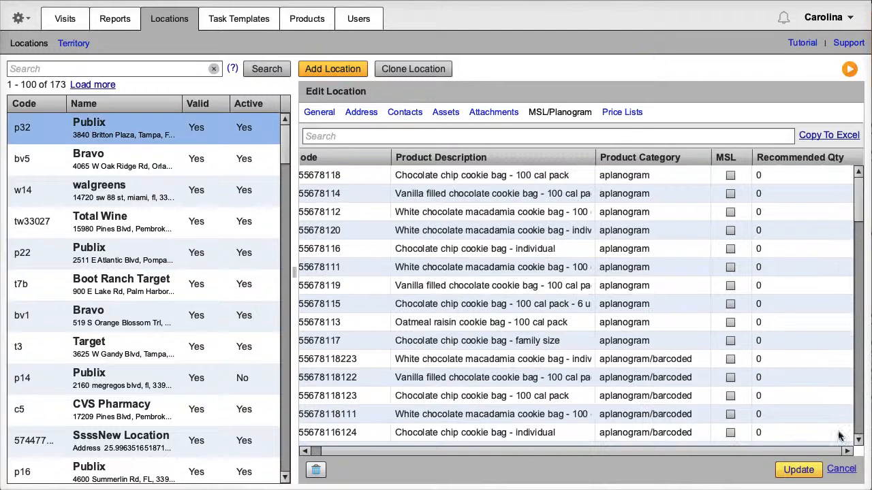
Mark the cookie products 455678118, 455678114, 455678112 and 455678120 as MSL items for location p32.
left_click(730, 177)
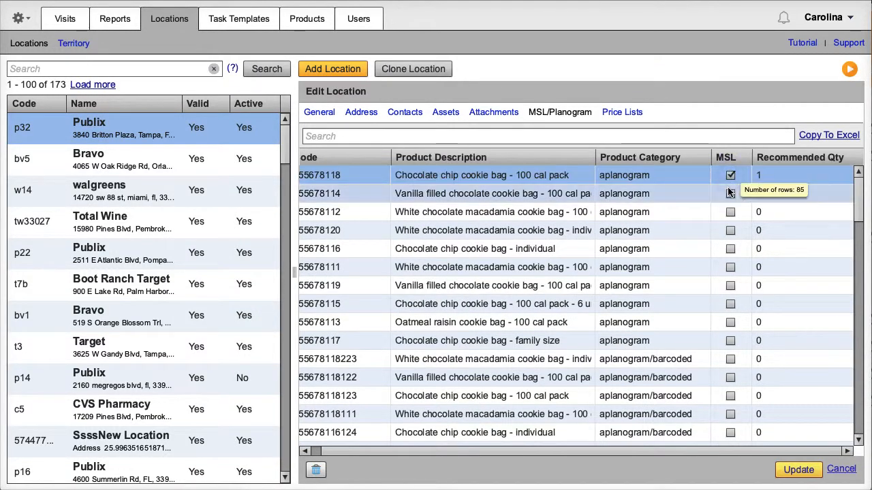
left_click(729, 195)
left_click(729, 212)
left_click(730, 231)
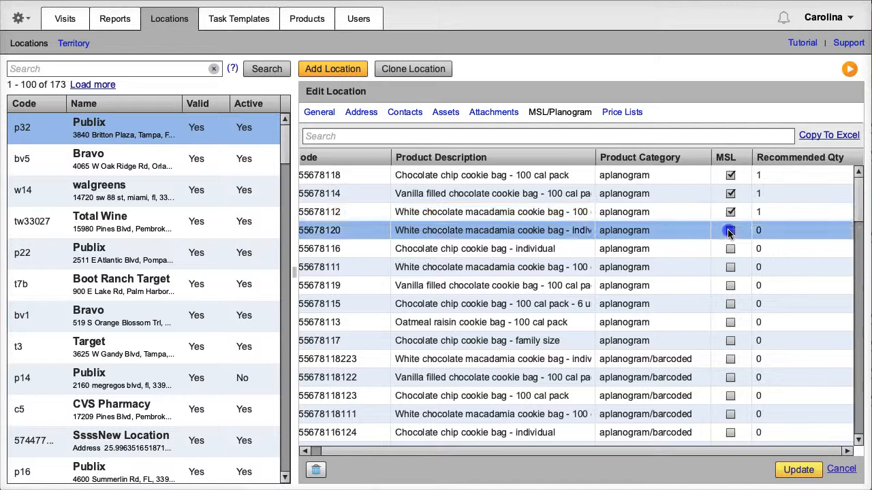
Set the recommended quantity of the four marked cookie products to 10 and save location p32.
left_click(785, 175)
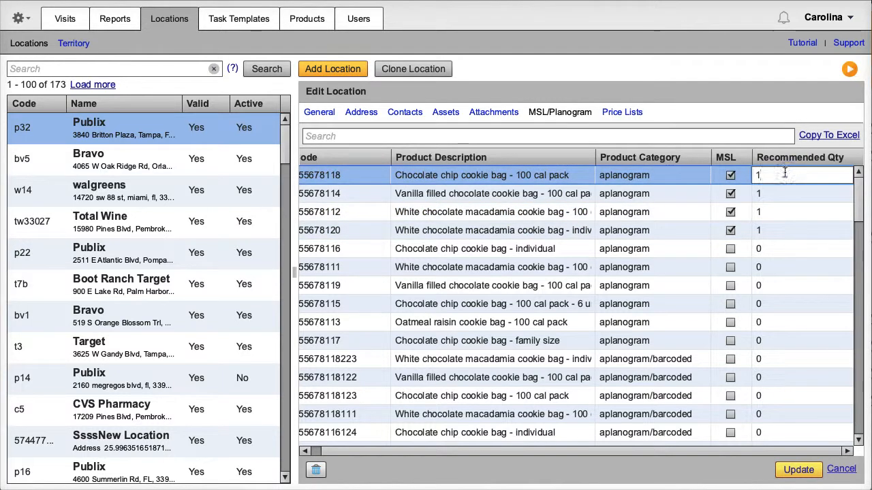
type("0")
left_click(783, 191)
type("0")
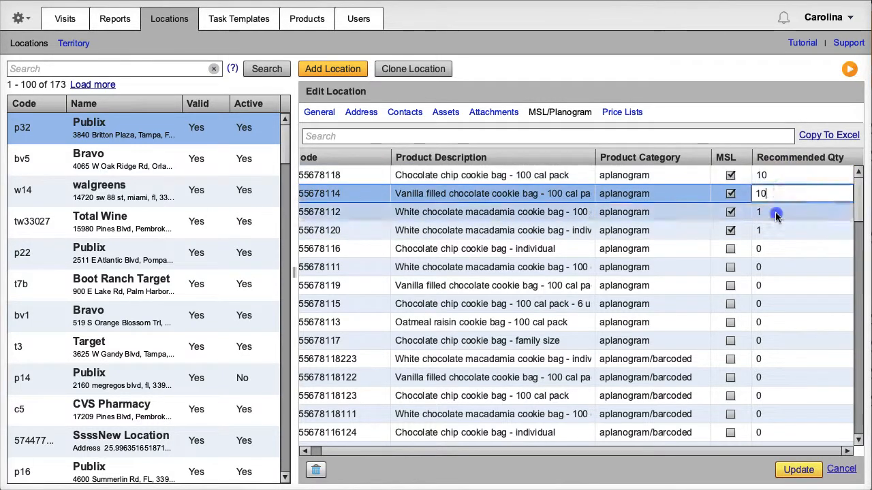
left_click(775, 212)
type("0")
left_click(774, 230)
type("0")
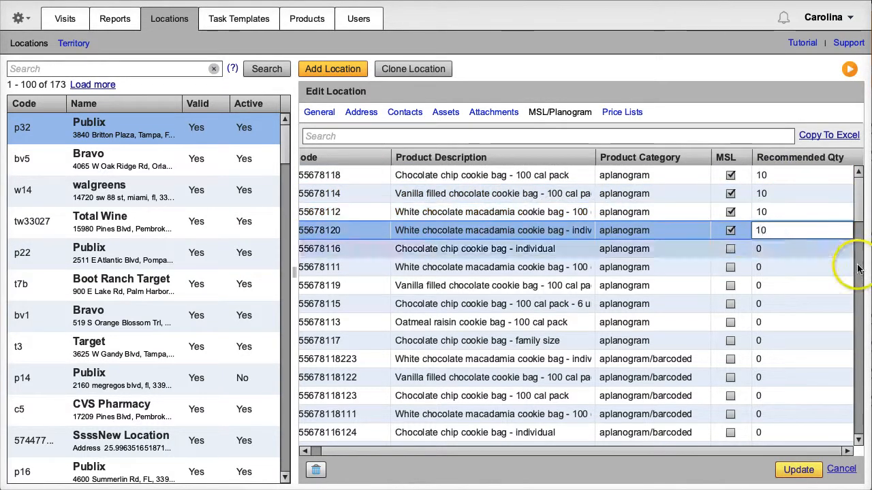
key("Return")
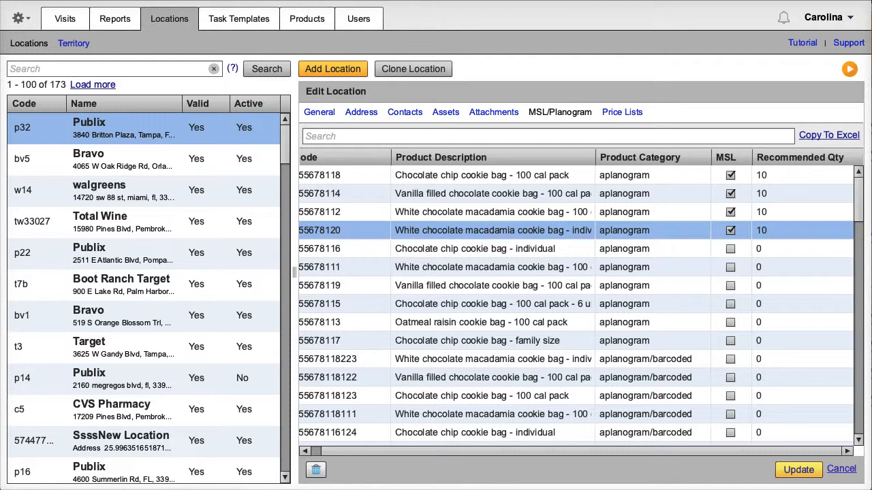
left_click(798, 476)
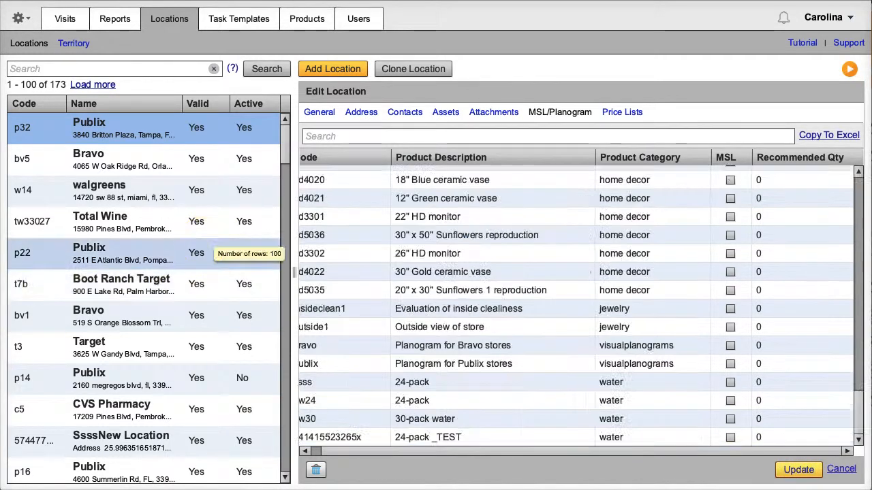
left_click_drag(859, 415, 860, 169)
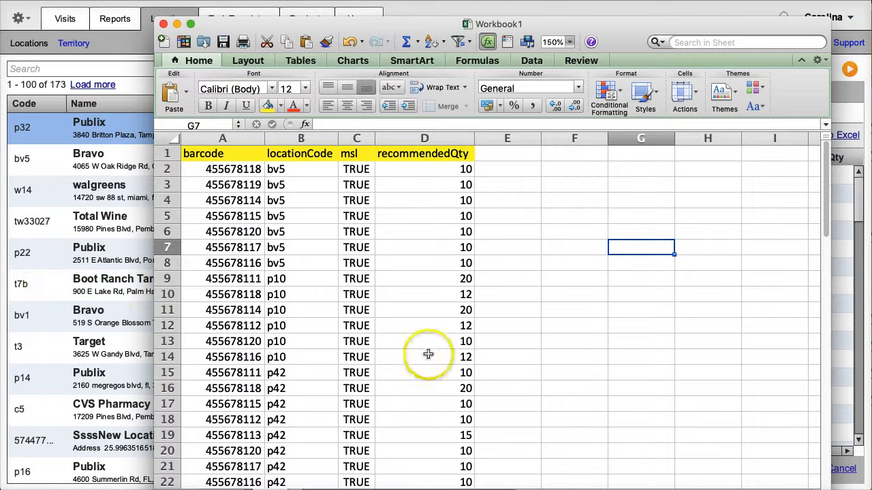
In the Excel import workbook, review the barcode, locationCode, msl and recommendedQty column headers.
left_click(238, 152)
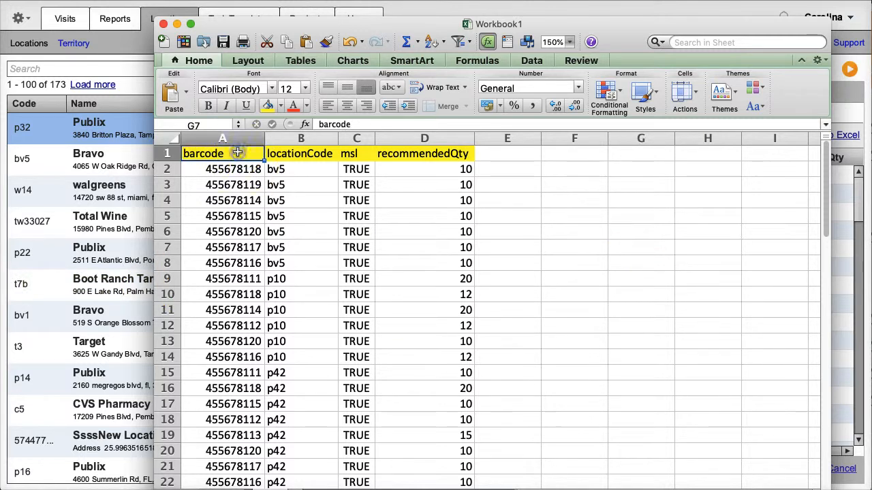
left_click(304, 156)
left_click(355, 157)
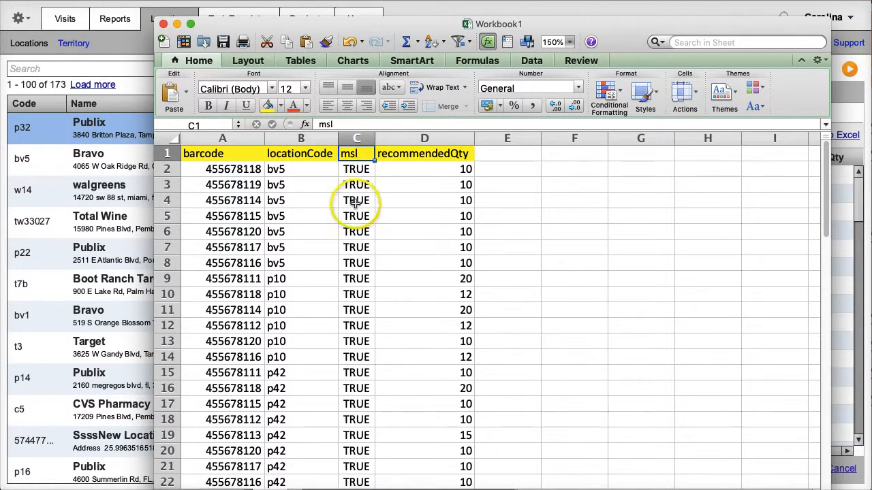
left_click(461, 155)
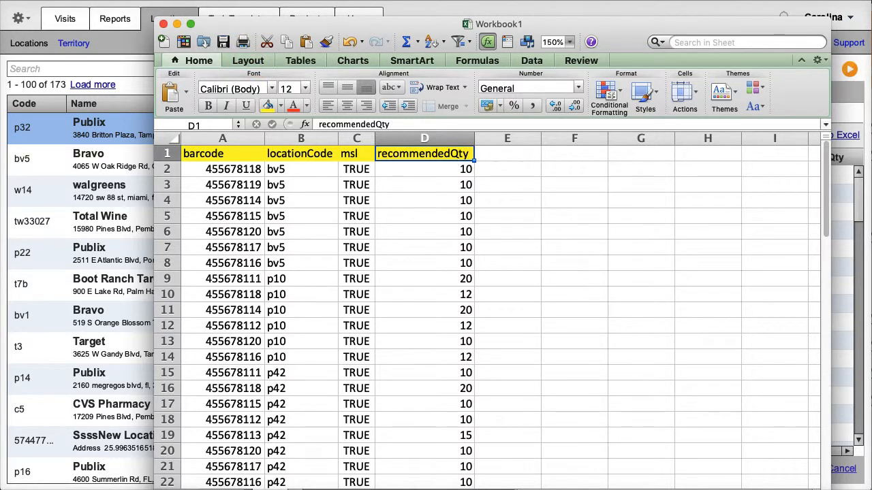
left_click(79, 1)
left_click(93, 56)
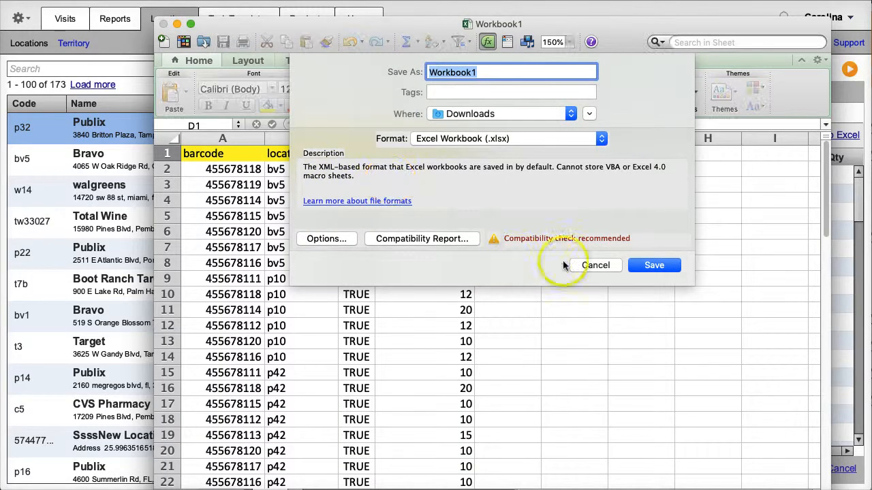
left_click(608, 266)
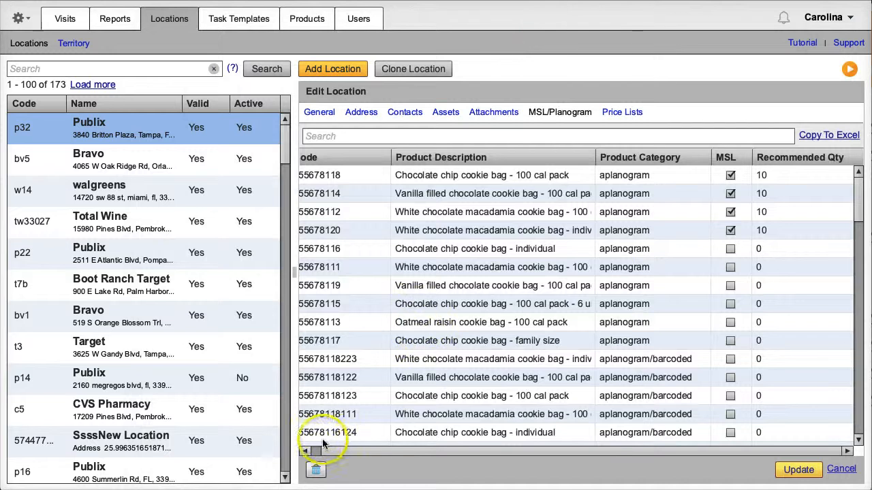
Back in VisitBasis, check the product codes and recommended quantities in location p32's MSL list.
left_click(306, 451)
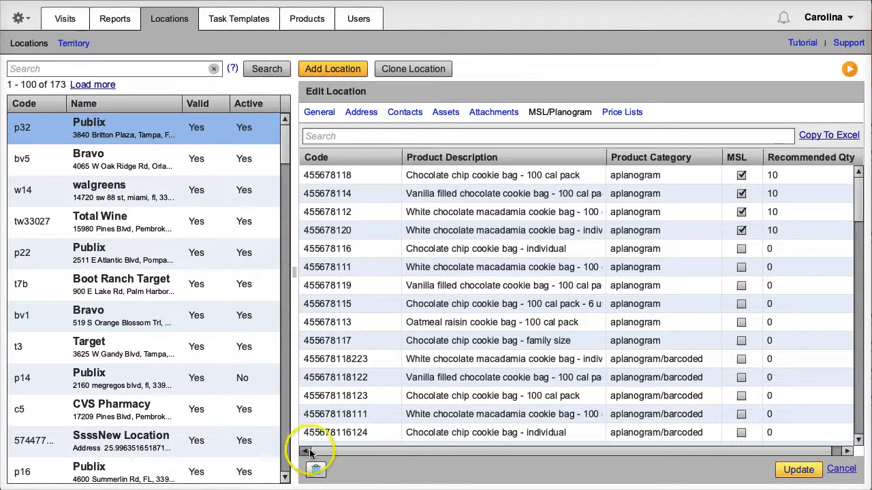
left_click(571, 214)
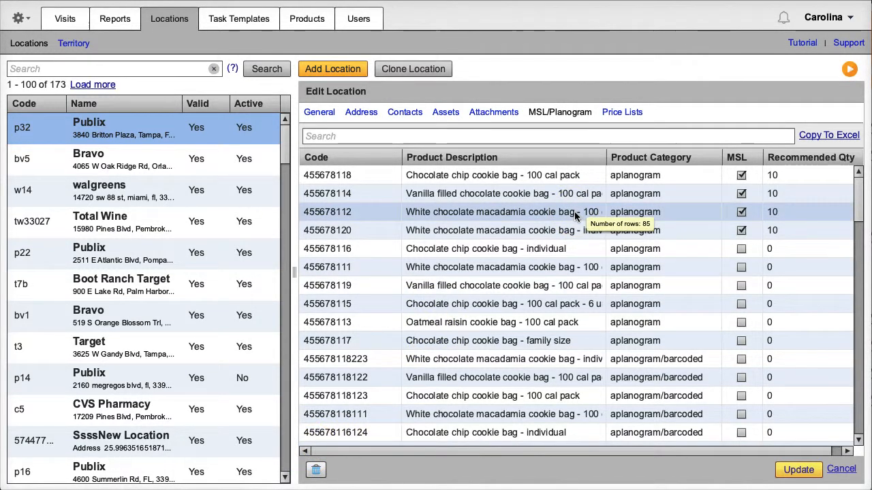
left_click(782, 214)
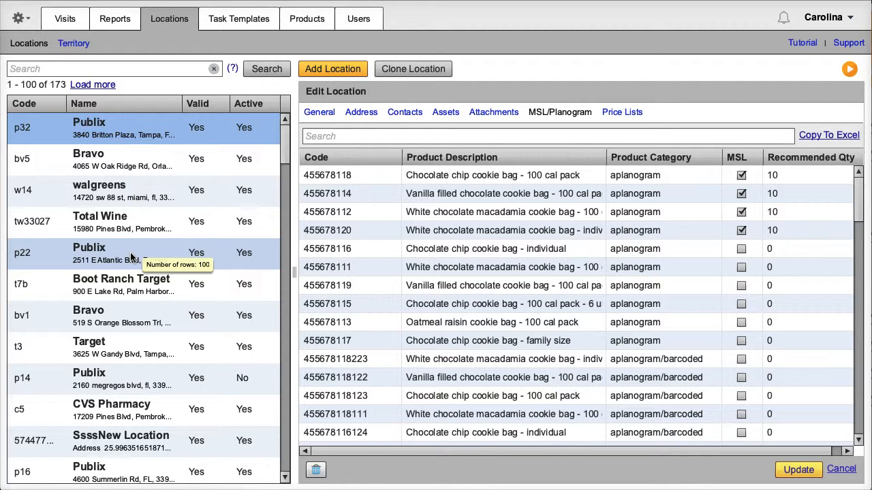
Add the property msl_parent_location_code with value p32 to the Publix location p22 and save it.
left_click(322, 114)
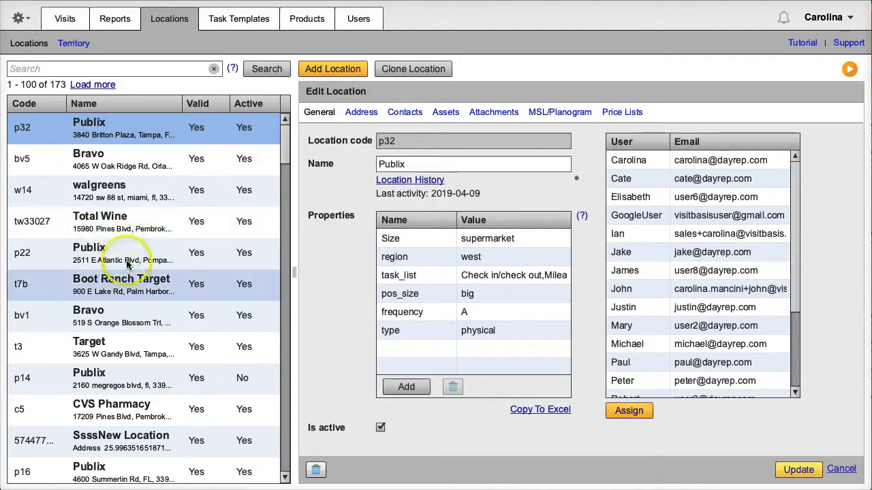
left_click(172, 252)
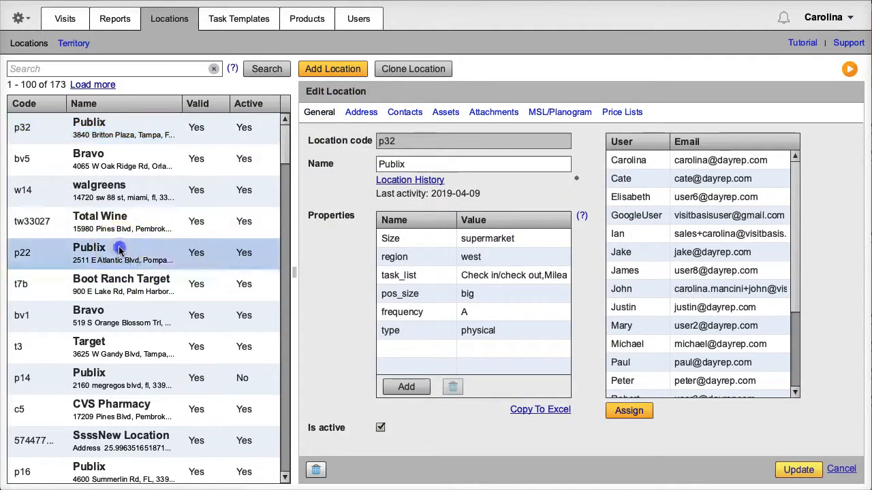
left_click(398, 384)
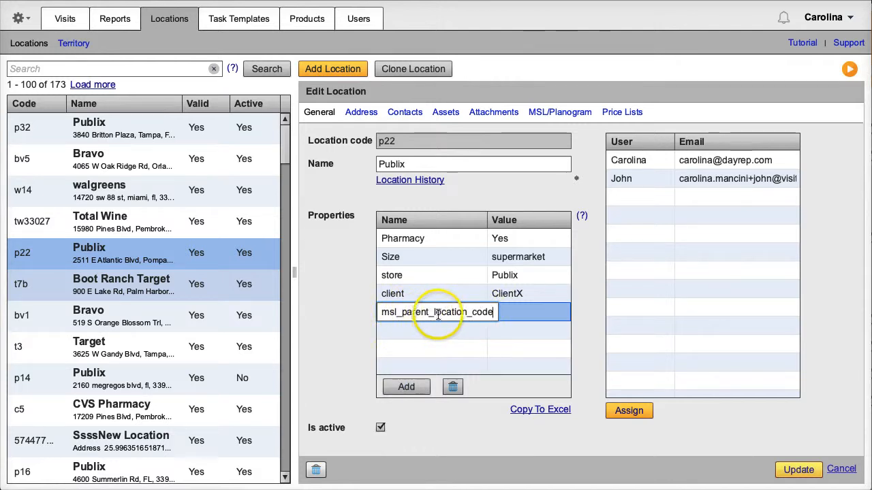
left_click_drag(495, 313, 372, 300)
left_click(515, 312)
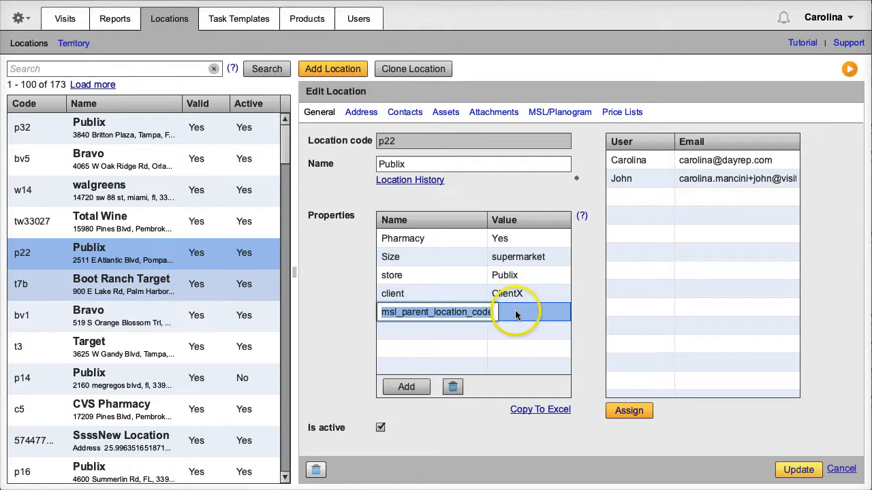
left_click(514, 312)
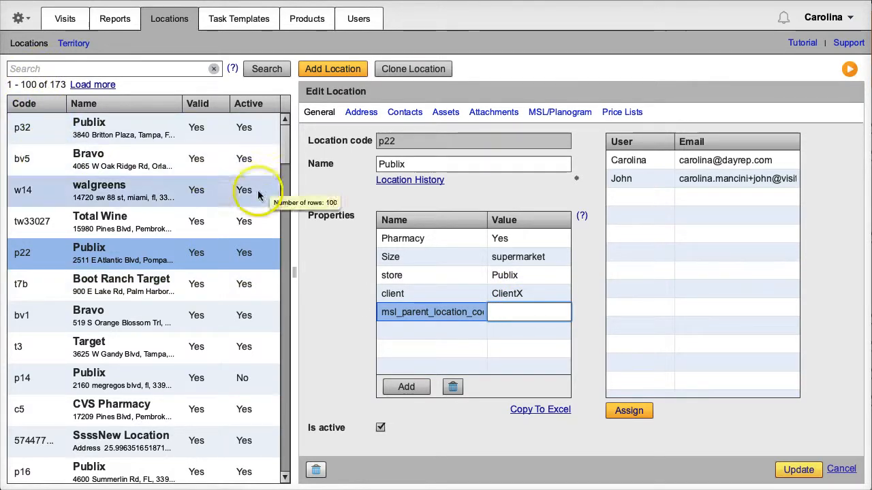
type("p32")
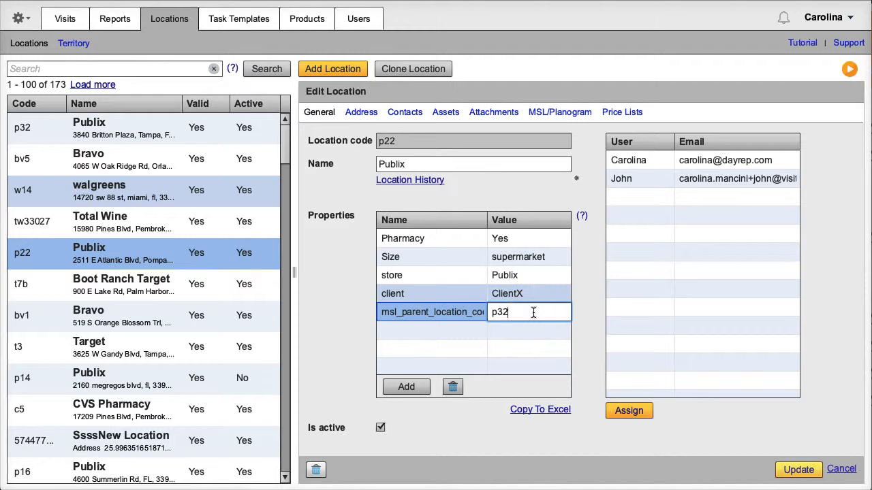
left_click(600, 346)
left_click(783, 472)
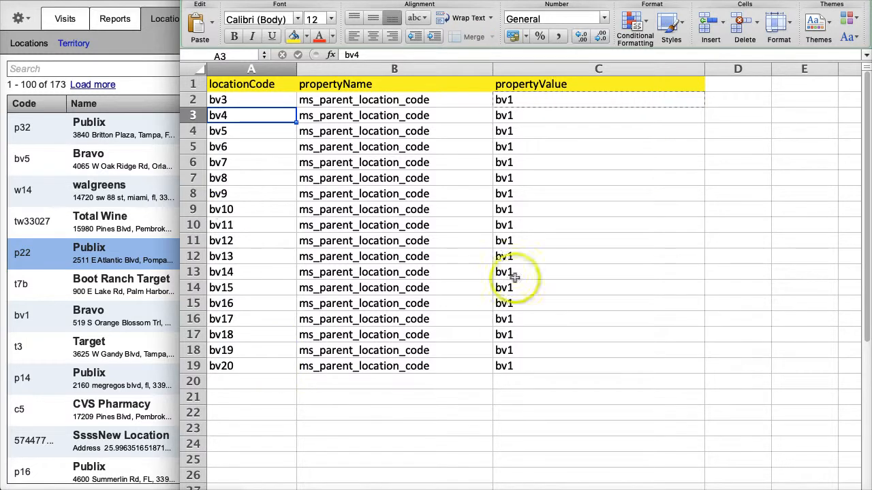
In the Excel property-import sheet, review the locationCode, propertyName and propertyValue column headers.
left_click(267, 84)
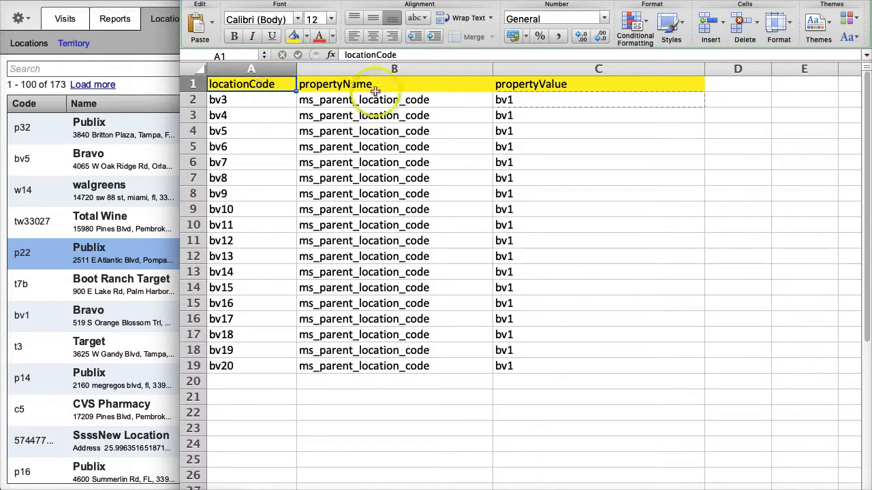
left_click(399, 87)
left_click(603, 81)
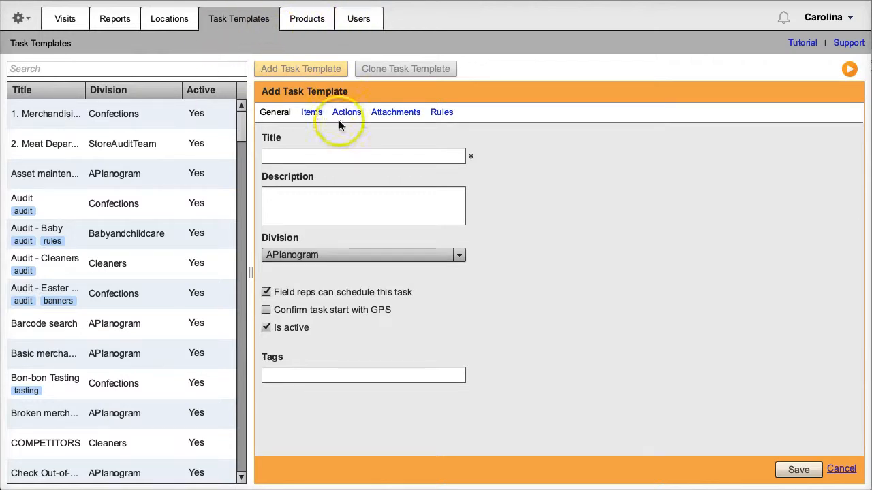
Title the new task template On-shelf availability and describe it as "Task template for checking on-shelf availability of products at stores".
left_click(338, 155)
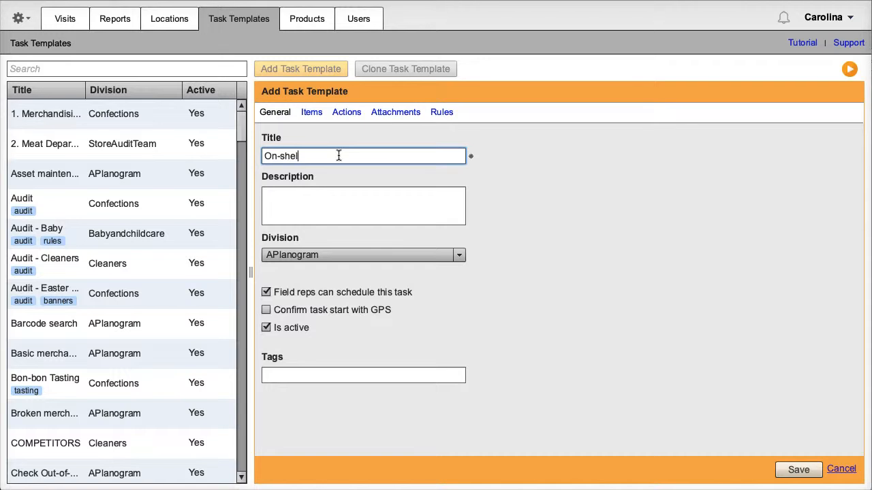
type("On-shel")
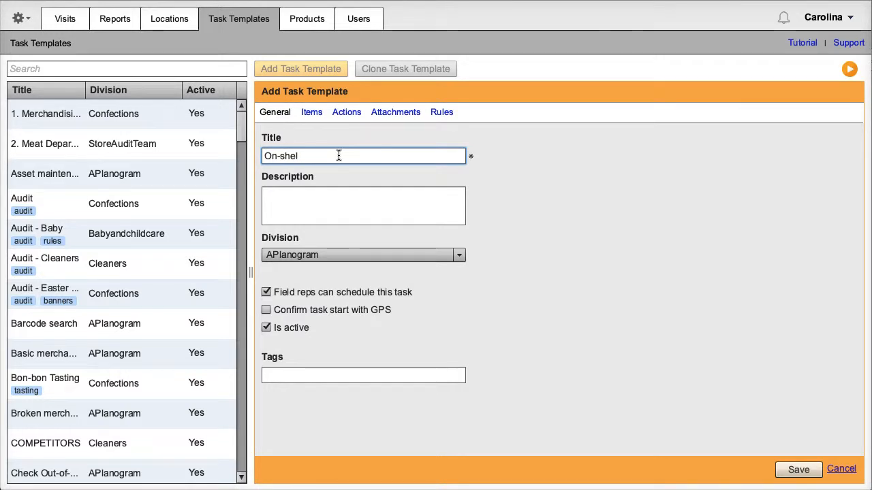
type("f availability")
left_click(340, 210)
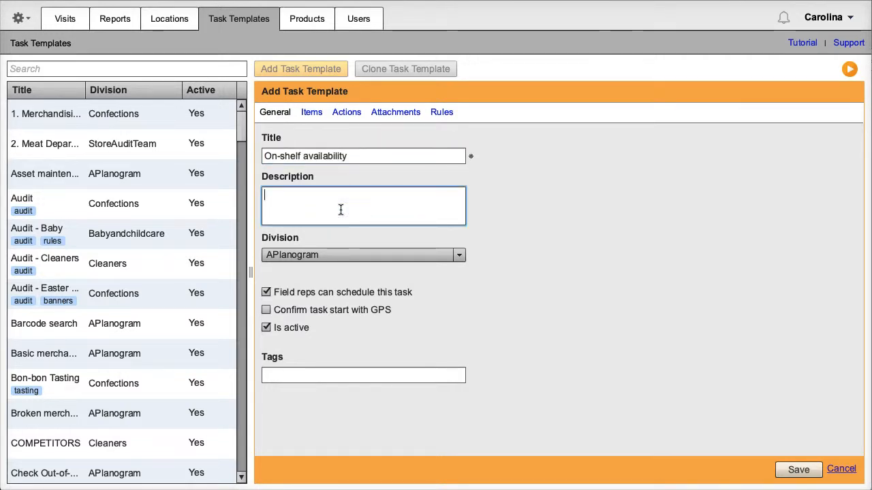
type("Task template for checking on-shelf availability of products at stores")
Assign the template to the APlanogram division and set its items to load the location's MSL/Planogram.
left_click(340, 254)
left_click(342, 275)
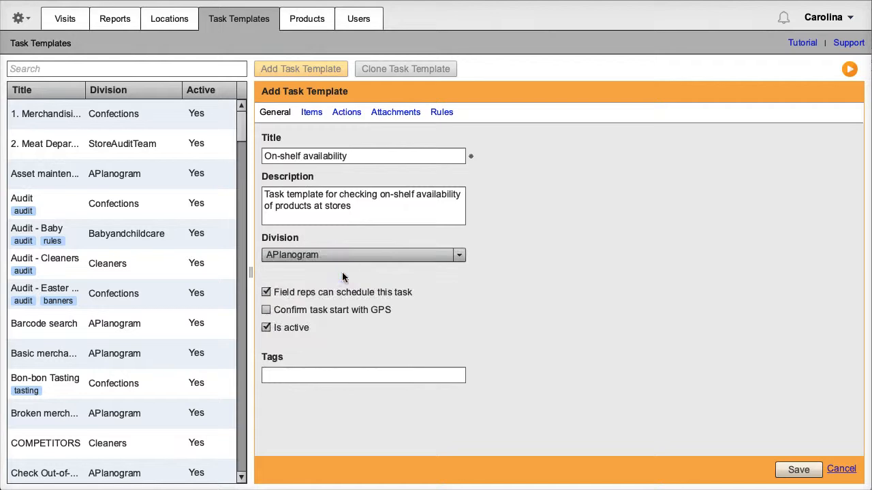
left_click(314, 115)
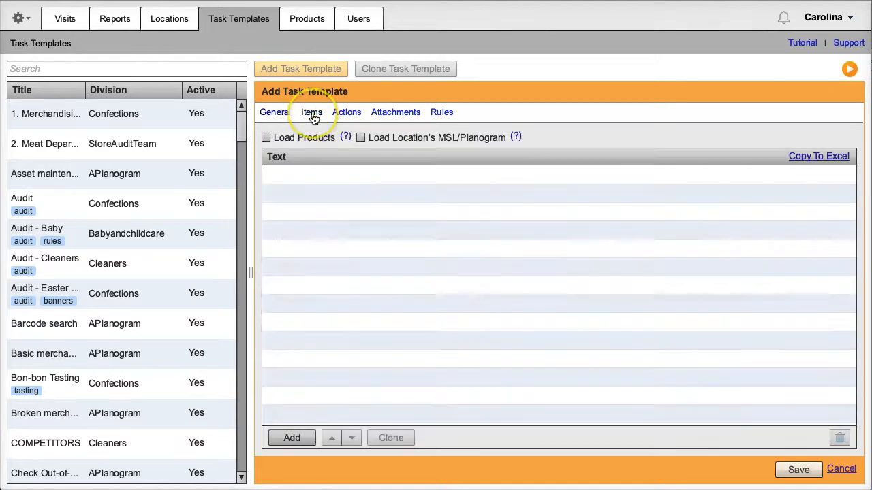
left_click(361, 137)
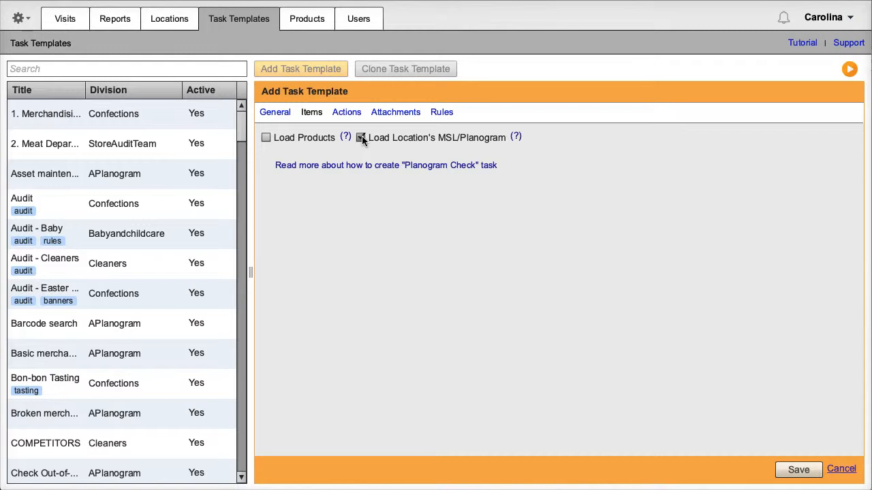
Add the action "Is the product available at the store?" to the template with the Selection answer type.
left_click(345, 121)
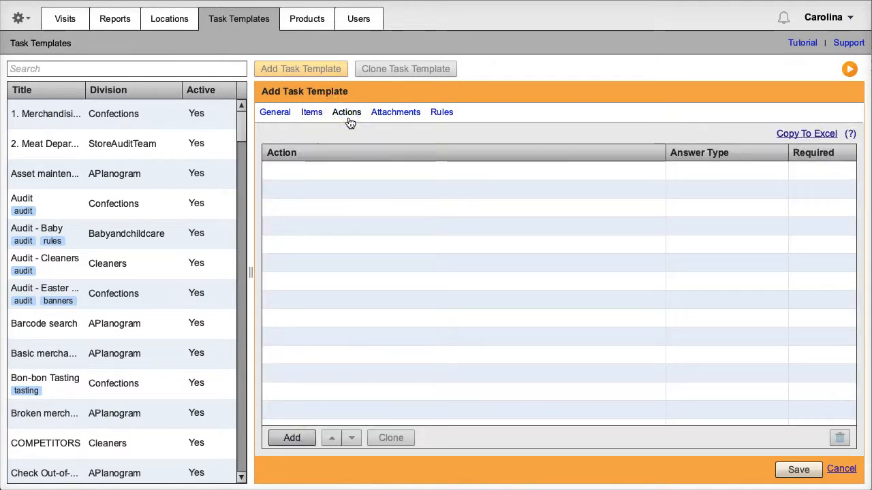
left_click(292, 438)
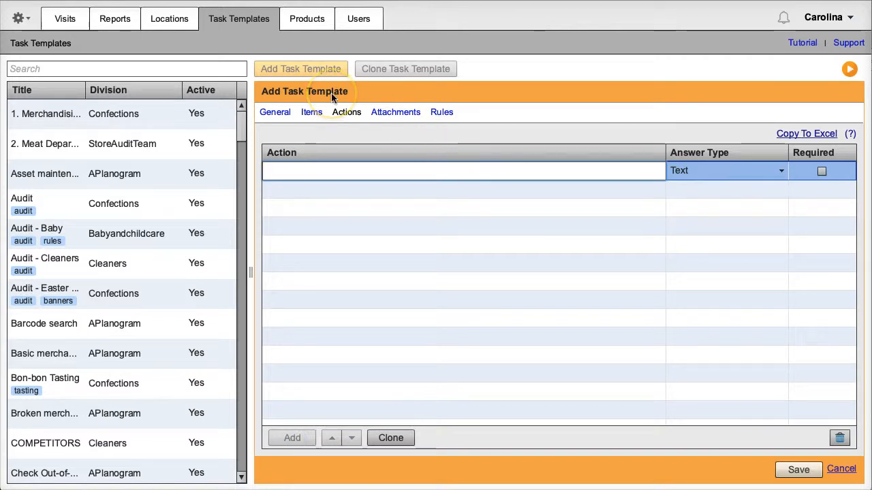
type("Is the product available at the store?")
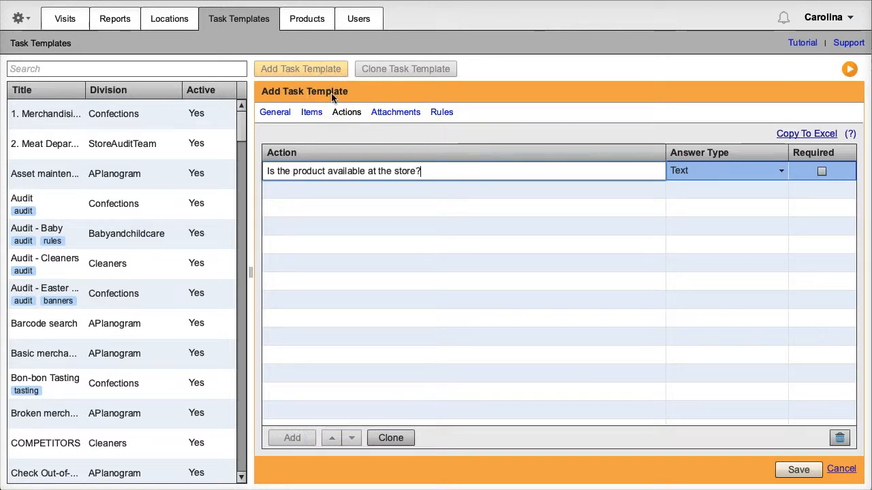
left_click(727, 171)
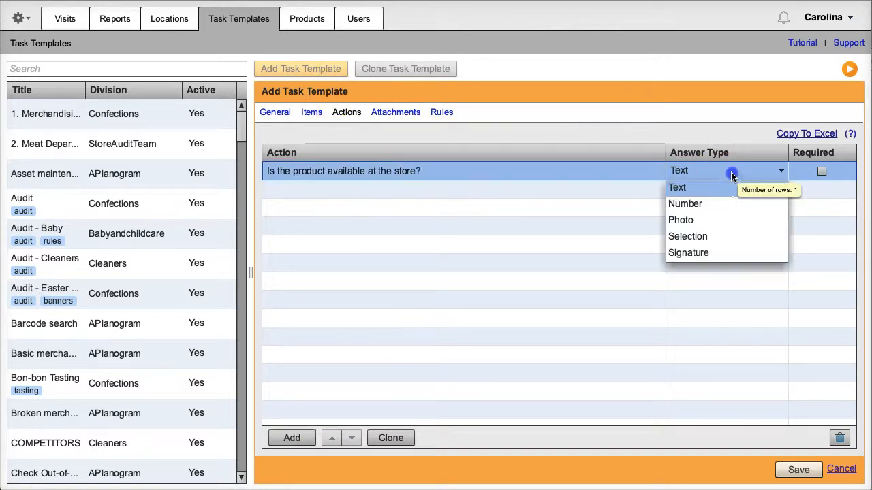
left_click(688, 236)
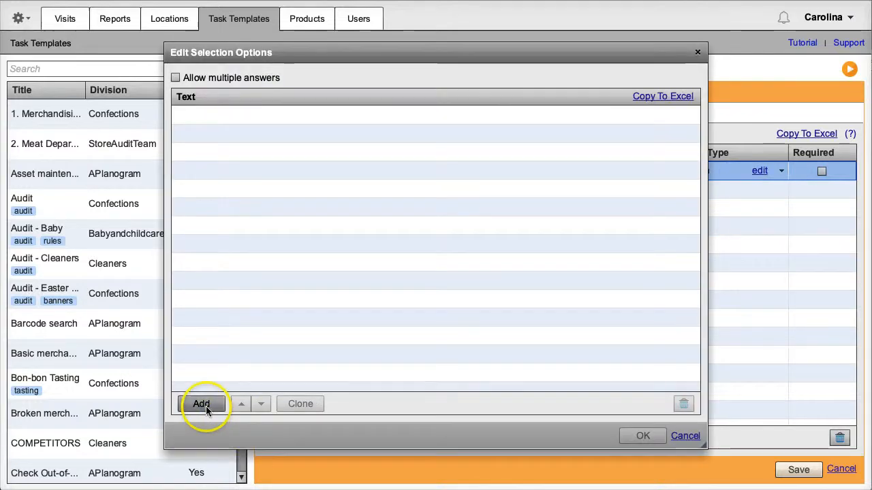
Define Yes and No as the selection options for the product availability question.
left_click(203, 405)
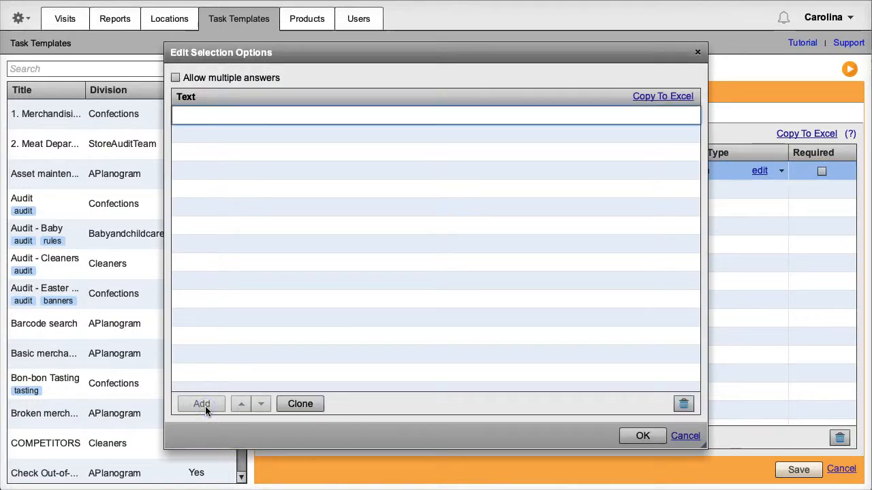
type("Yes")
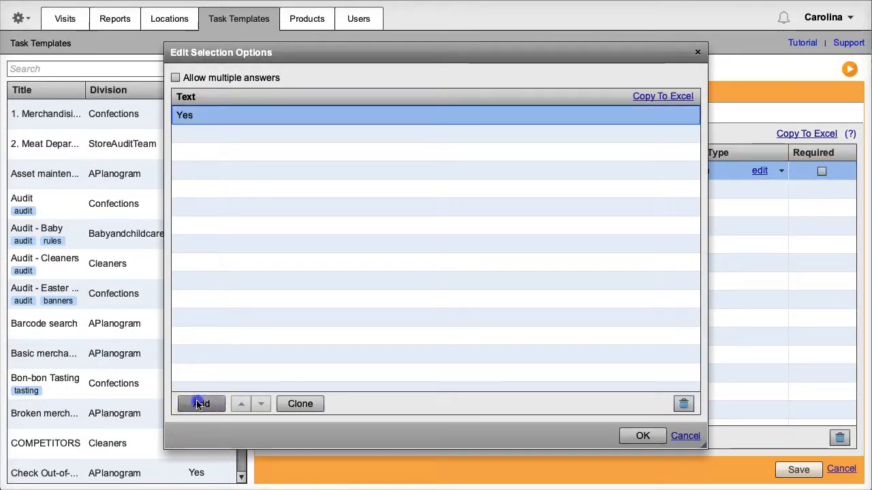
left_click(197, 403)
type("No")
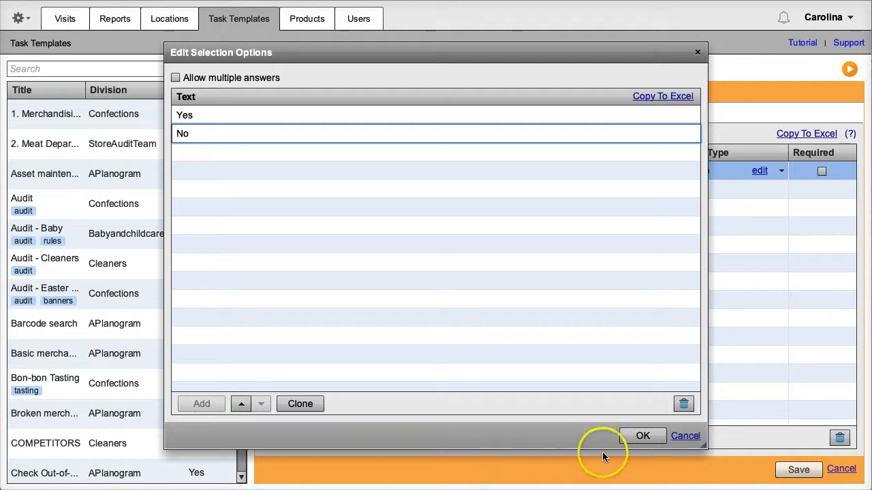
left_click(640, 436)
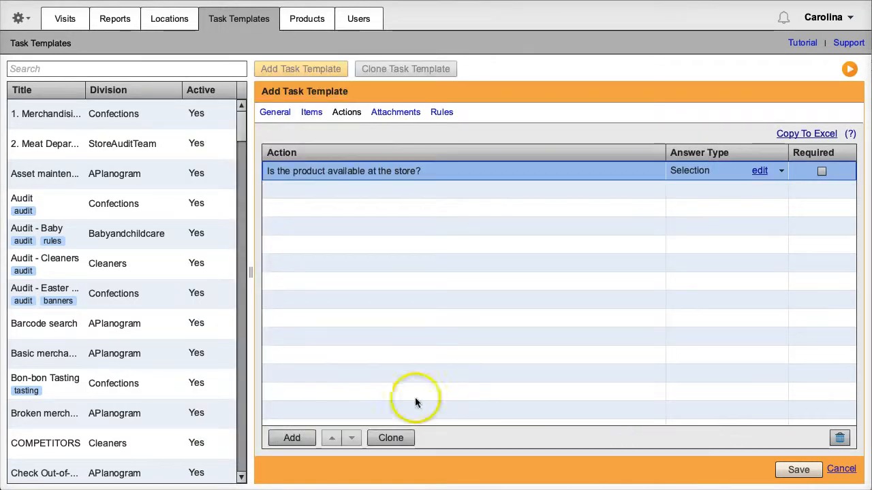
Add a second action "How many items are available?" with the Number answer type and save the task template.
left_click(291, 437)
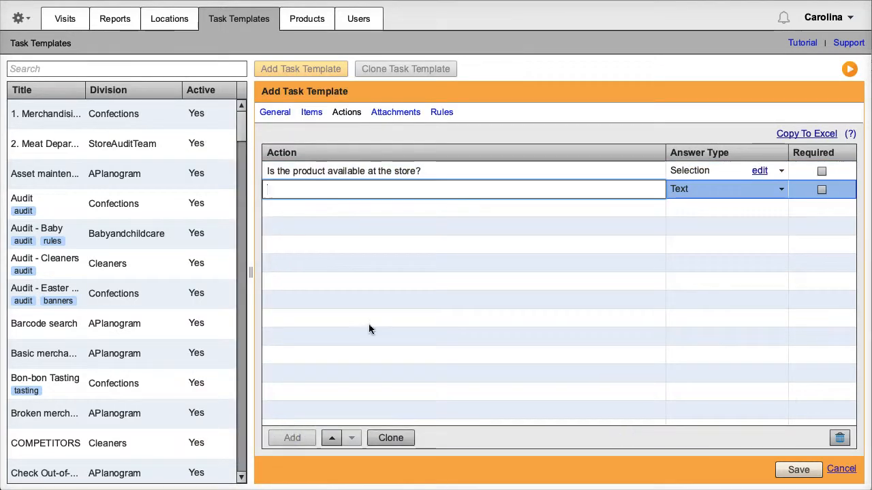
type("How many items are available?")
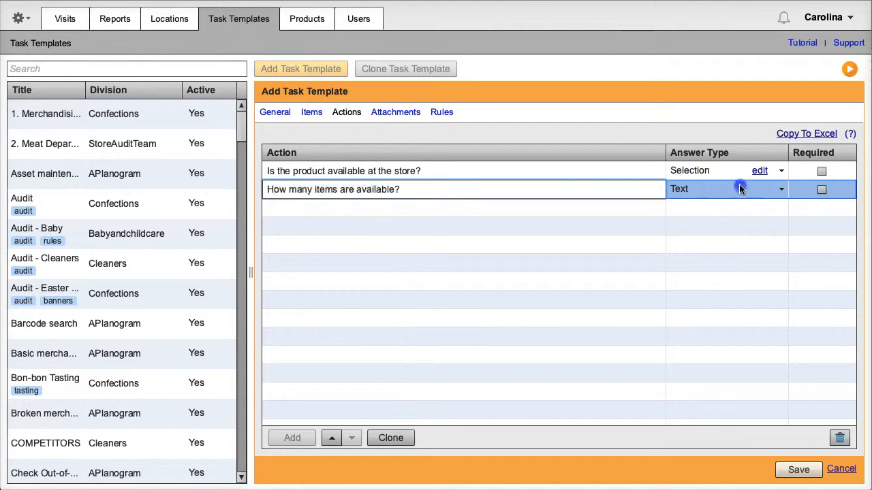
left_click(739, 189)
left_click(721, 223)
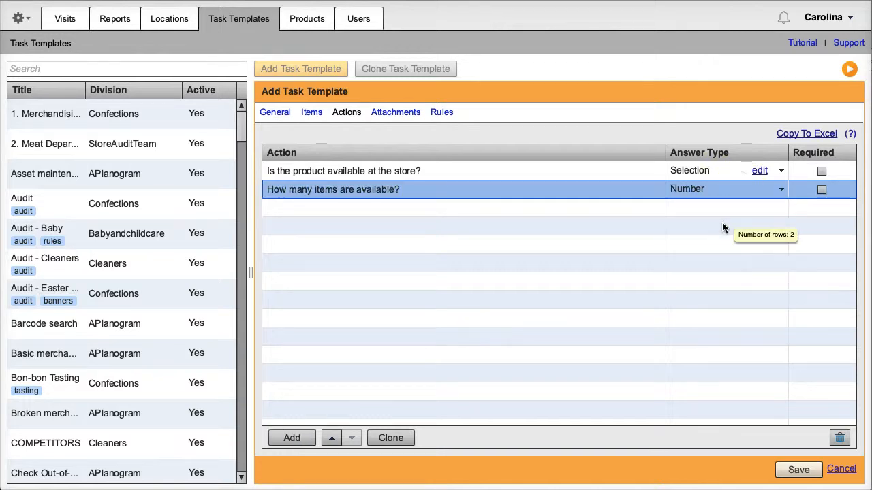
left_click(799, 467)
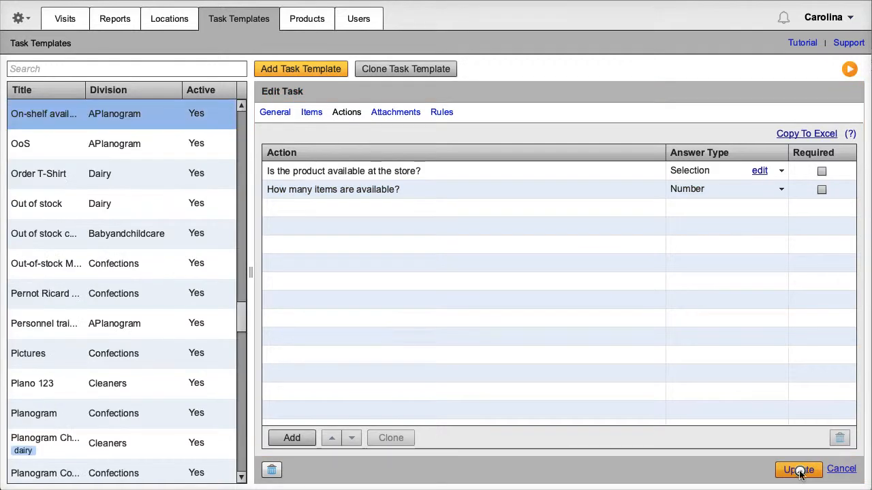
Switch to the VisitBasis mobile app, synchronize it and add a visit to Publix p32 on 29 May 2019.
left_click(66, 22)
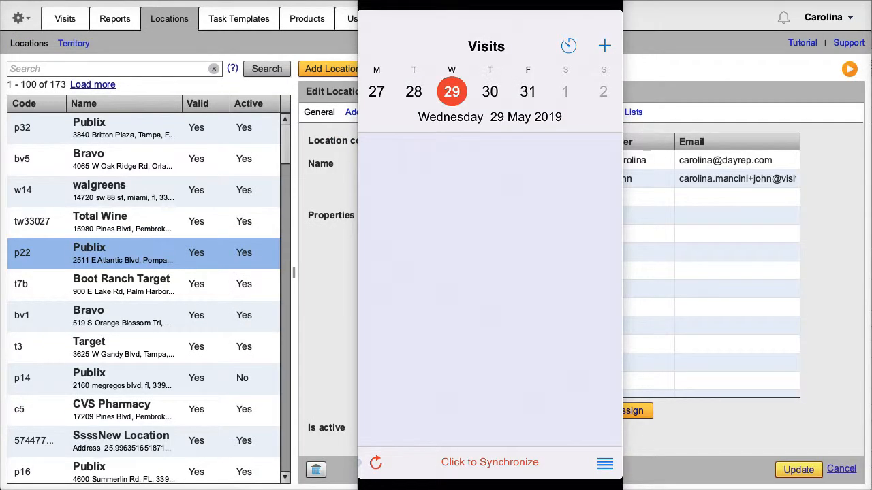
left_click(375, 463)
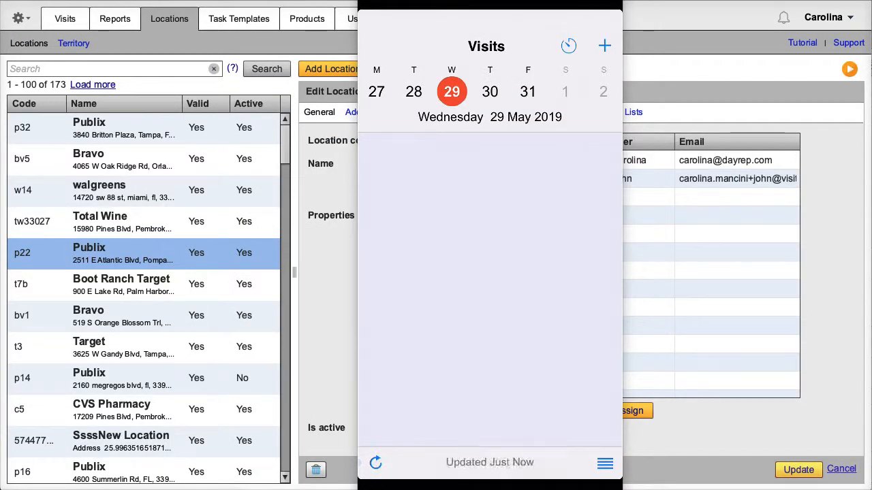
left_click(605, 46)
type("p32")
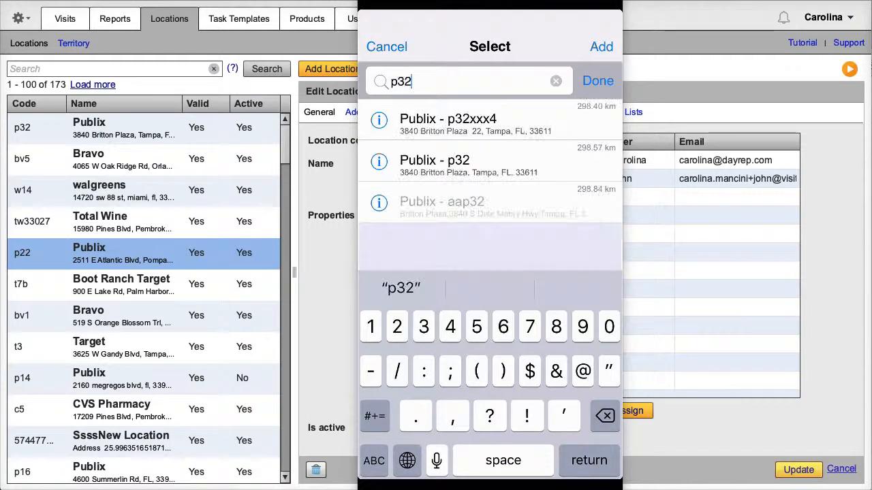
left_click(476, 162)
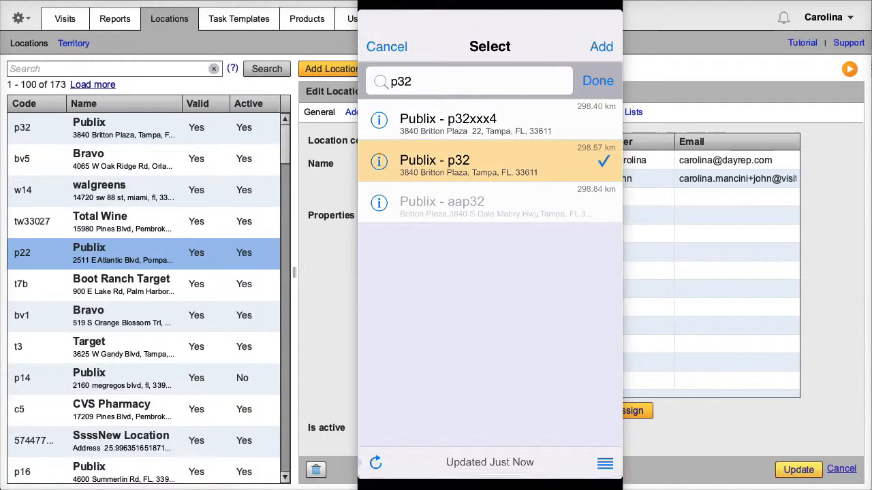
left_click(602, 47)
Add another visit to Publix p22 on the same day.
left_click(605, 46)
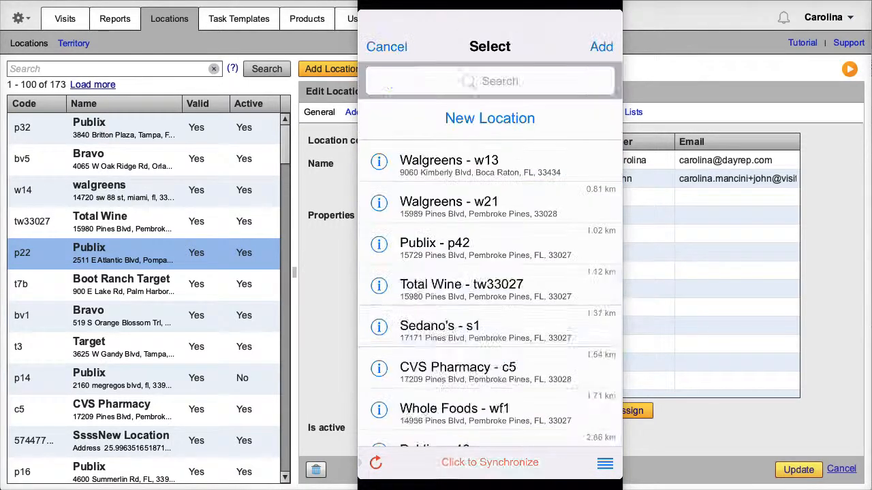
type("p")
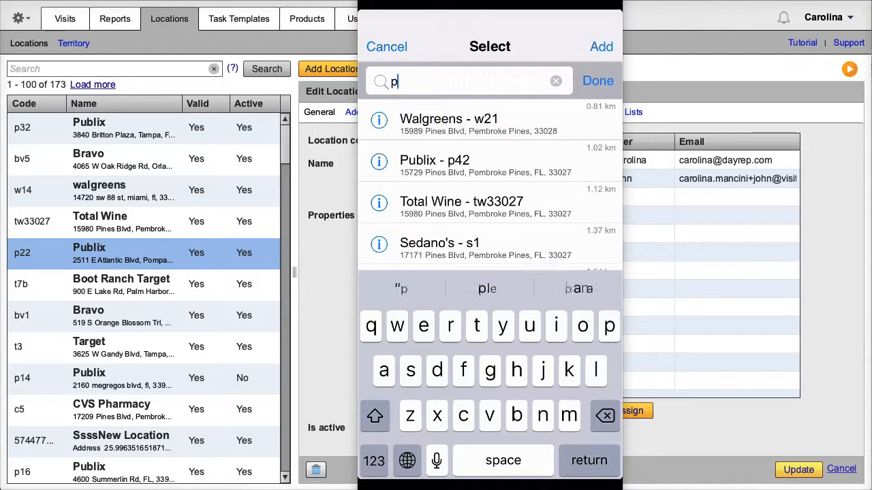
type("22")
left_click(477, 123)
left_click(602, 47)
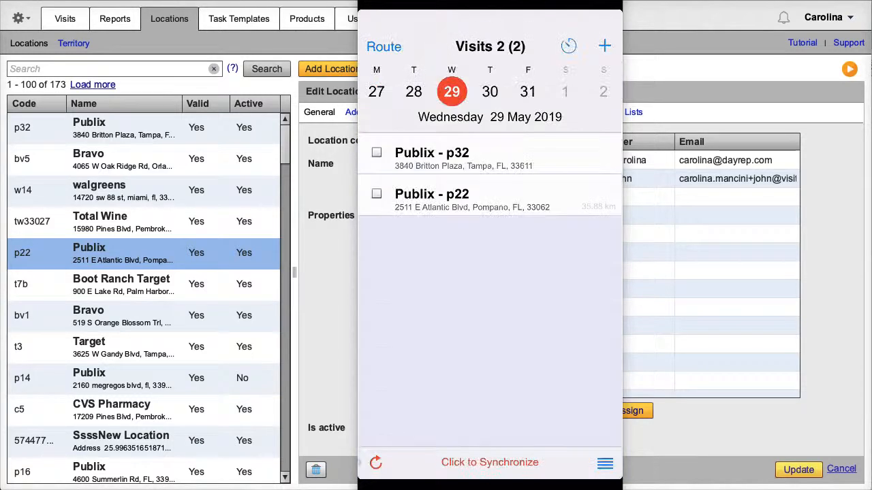
Add the On-shelf availability task to the Publix p32 visit.
left_click(463, 158)
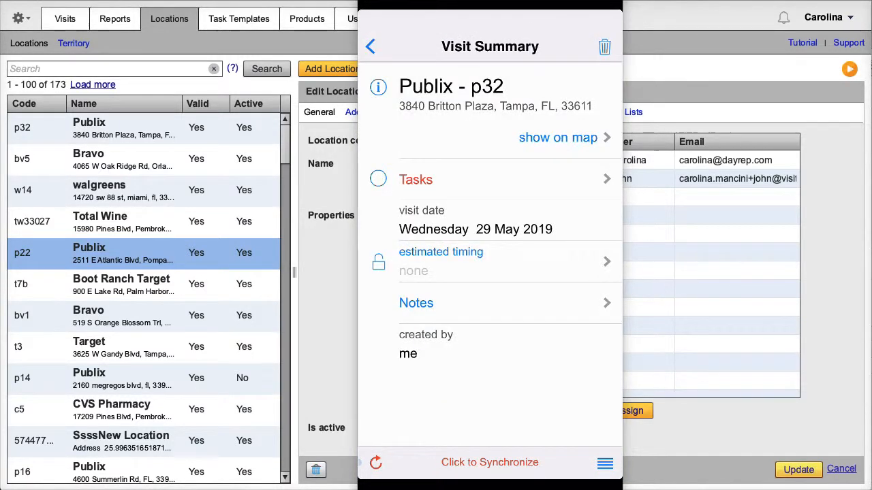
left_click(476, 178)
left_click(605, 46)
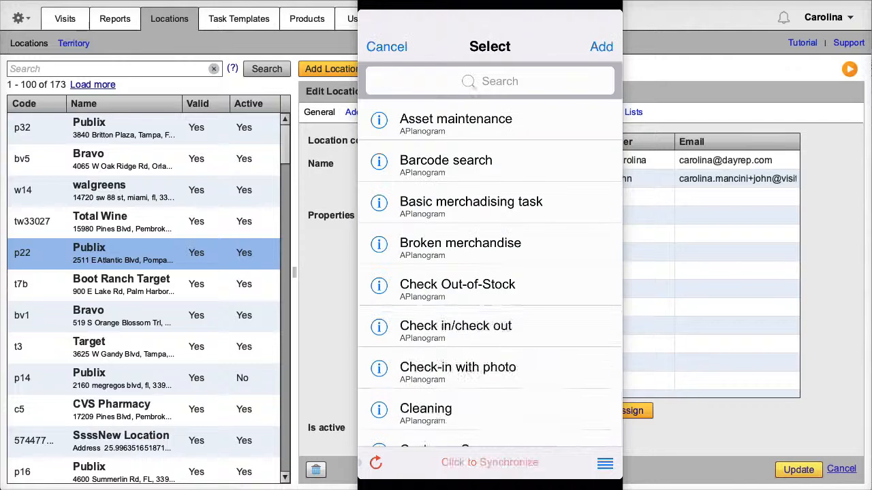
left_click(489, 81)
type("on-")
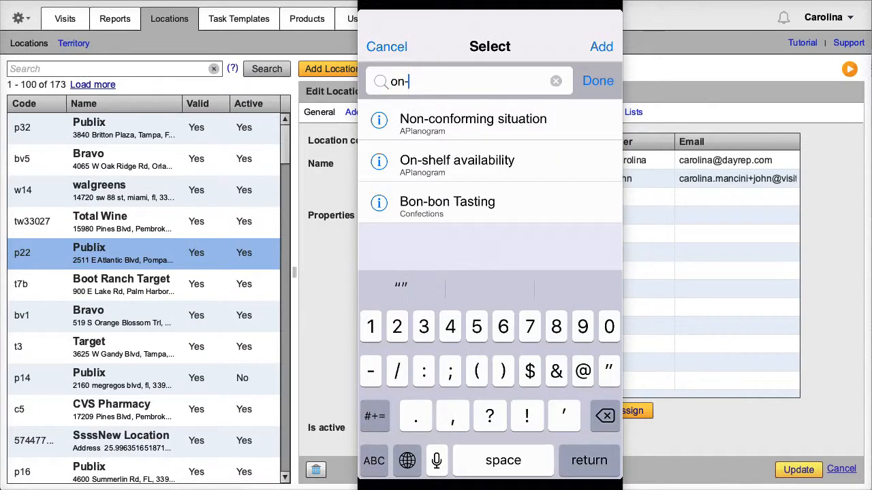
left_click(489, 161)
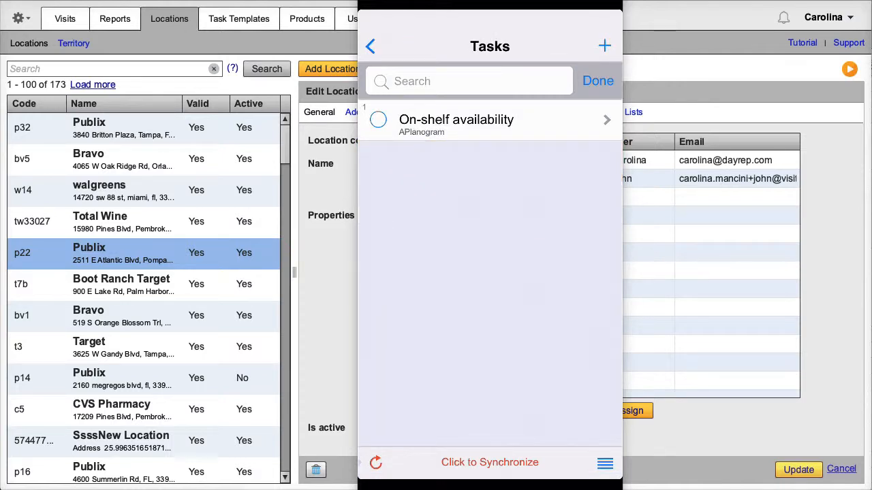
In the On-shelf availability task, mark the Chocolate chip cookie bag - 100 cal pack as available and record 10 items.
left_click(489, 120)
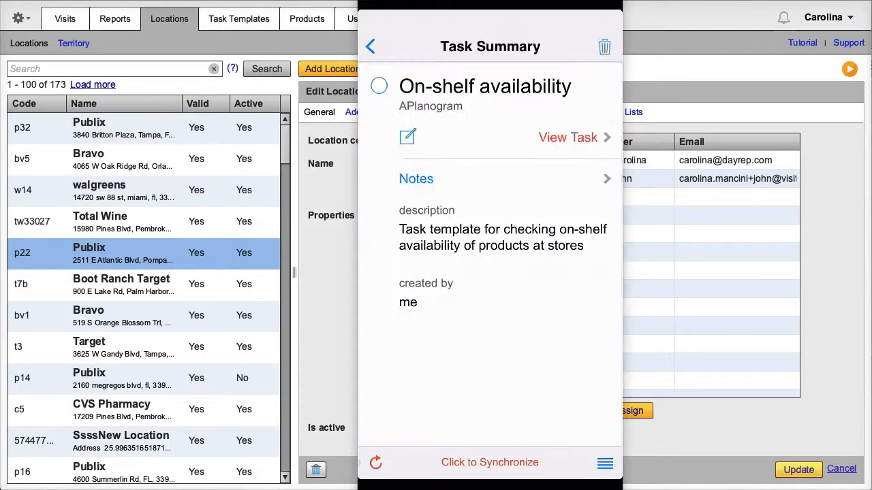
left_click(567, 137)
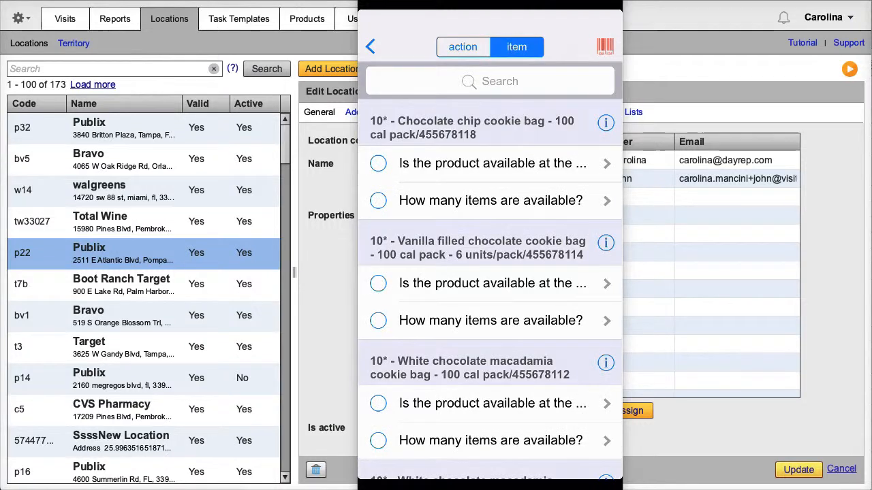
left_click(493, 163)
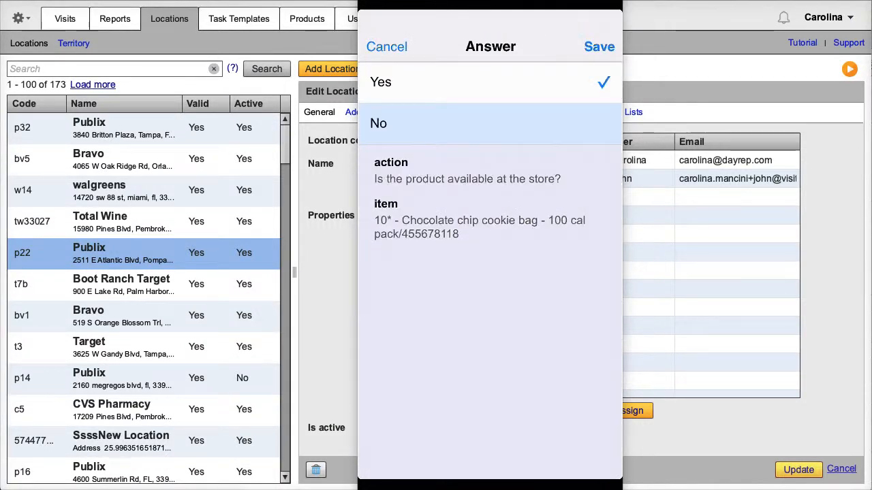
left_click(506, 181)
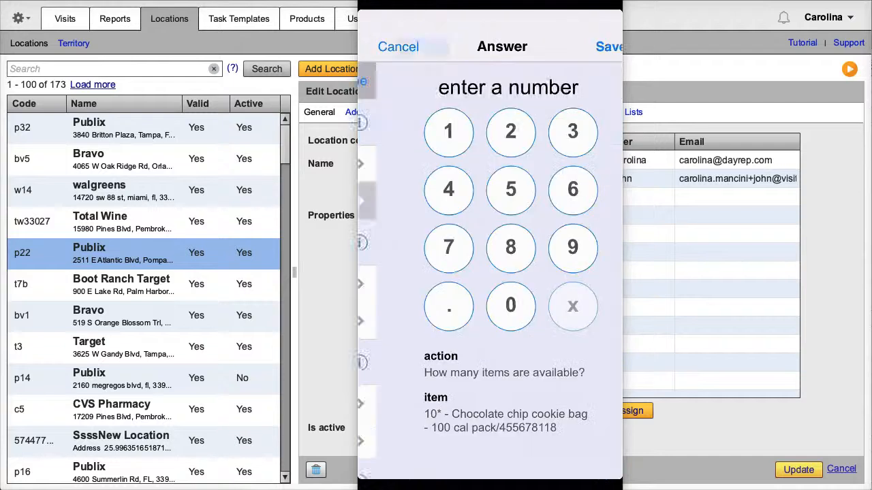
left_click(430, 132)
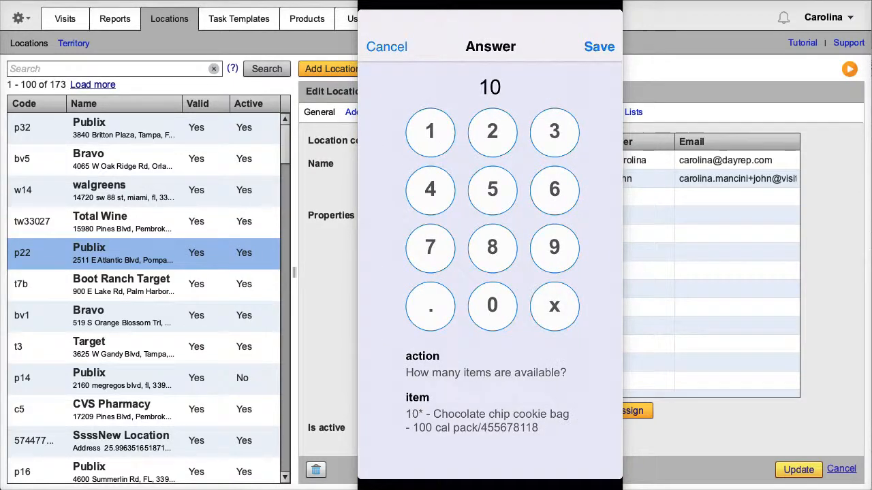
left_click(599, 47)
Mark the Vanilla filled chocolate cookie bag as available with Yes and save 12 available items.
left_click(487, 333)
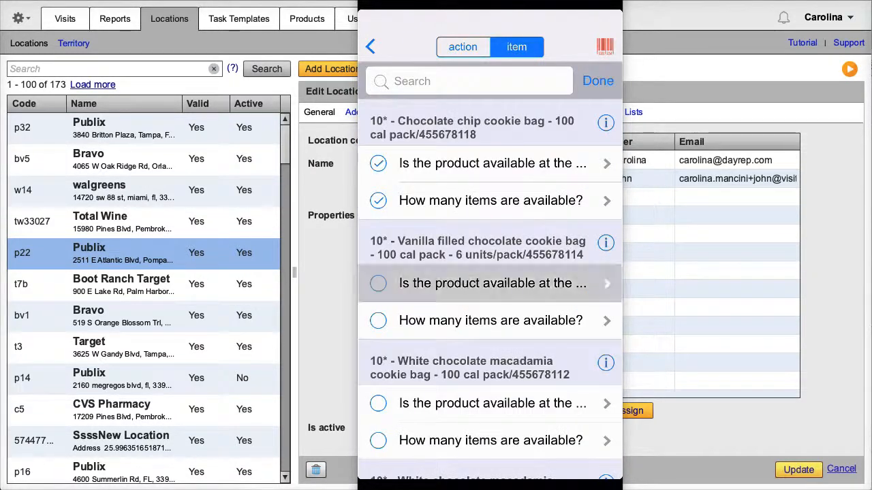
left_click(491, 82)
left_click(491, 317)
left_click(431, 132)
left_click(493, 132)
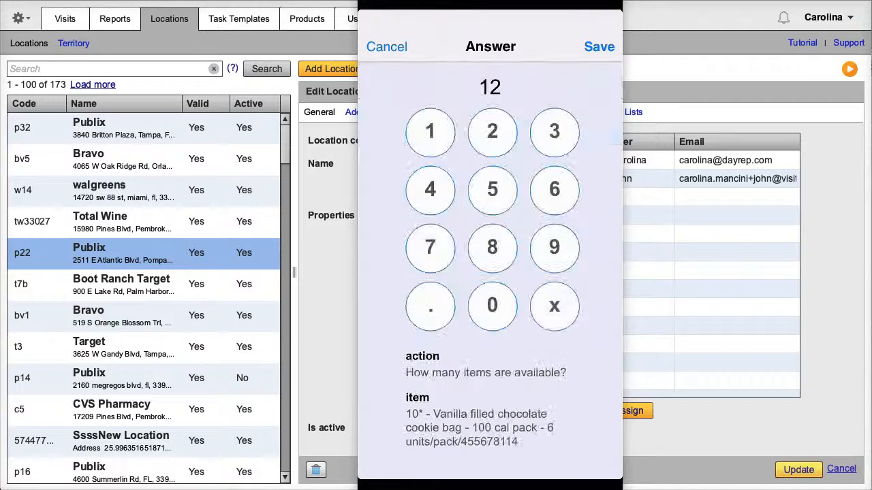
left_click(599, 46)
Answer No to availability of the White chocolate macadamia cookie bag - 100 cal pack and save 0 items.
left_click(486, 403)
left_click(491, 123)
left_click(486, 440)
left_click(492, 305)
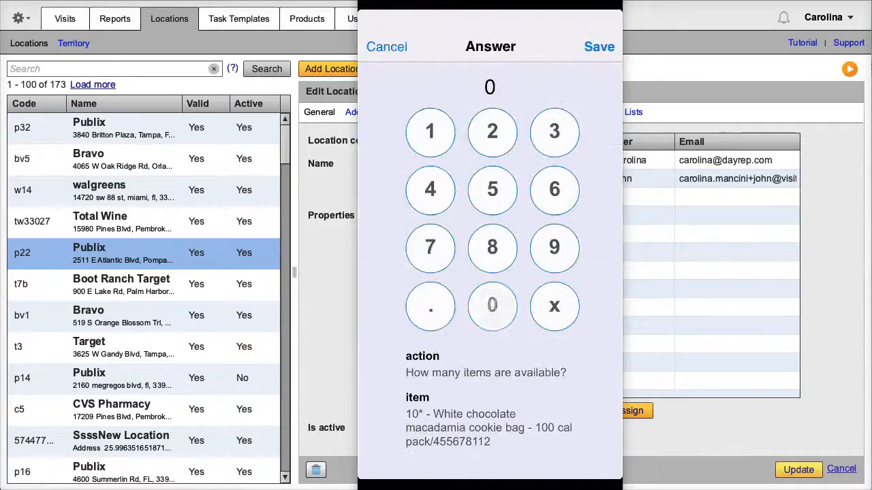
left_click(598, 47)
Answer Yes to availability of the individual White chocolate macadamia cookie bag and save 8 available items.
scroll(490, 307, "down", 2)
left_click(486, 423)
left_click(490, 83)
left_click(486, 461)
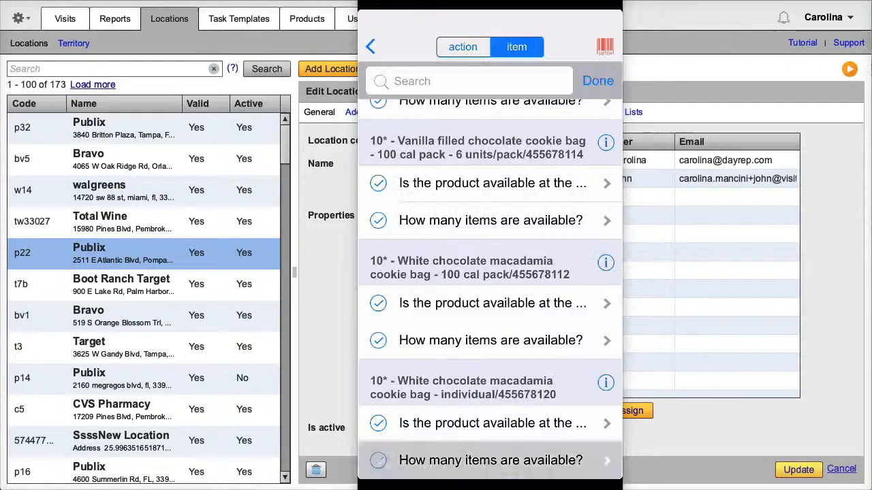
left_click(598, 46)
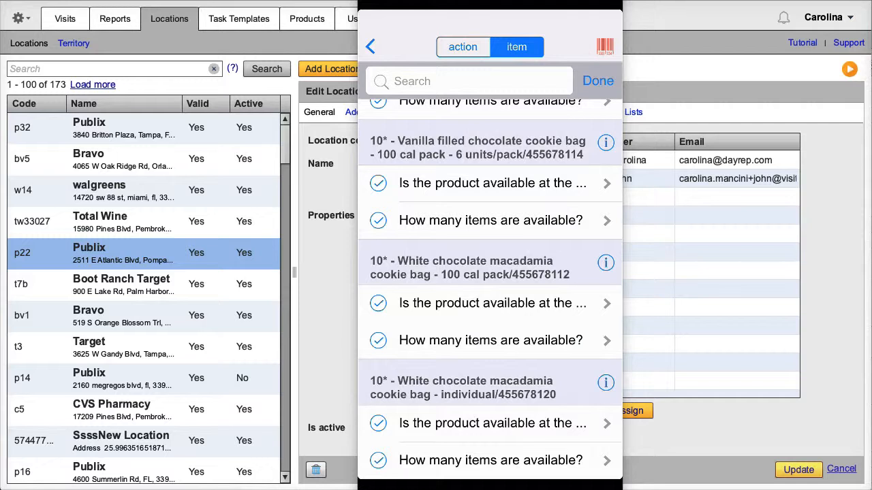
Return to the visits list, synchronize it and close the Publix p32 visit.
left_click(369, 46)
left_click(370, 46)
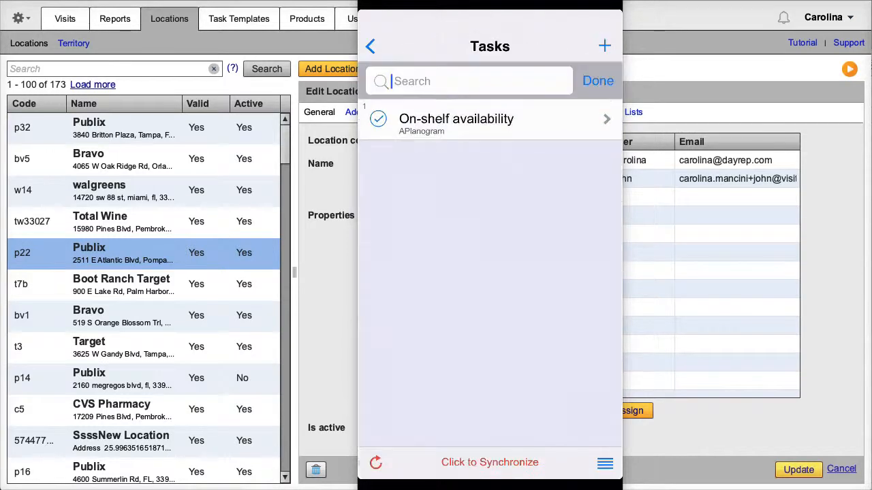
left_click(370, 46)
left_click(370, 46)
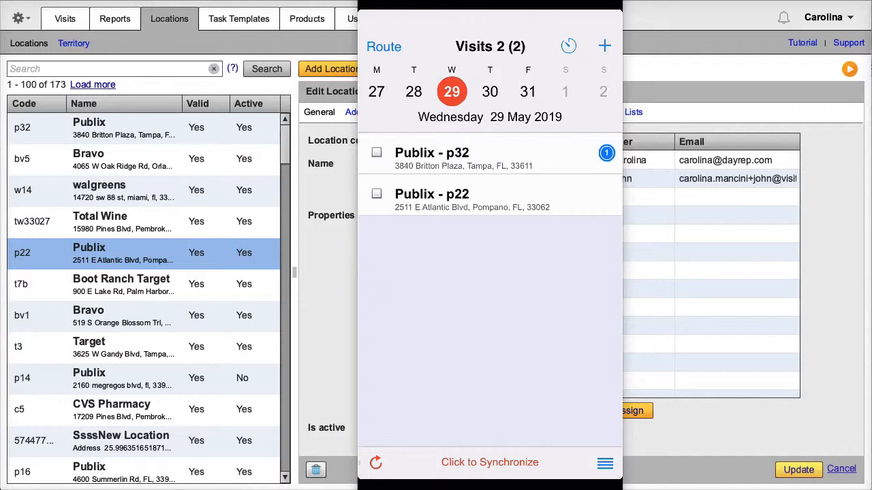
left_click(490, 463)
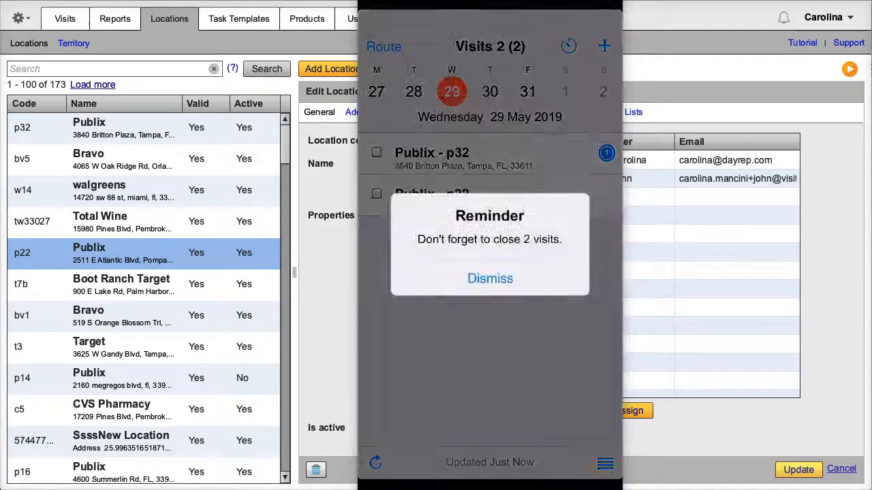
left_click(490, 278)
left_click(377, 153)
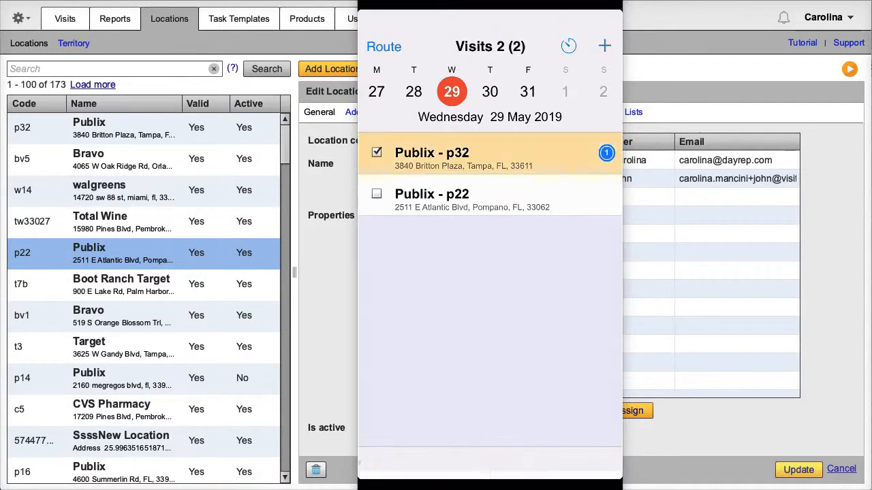
left_click(425, 464)
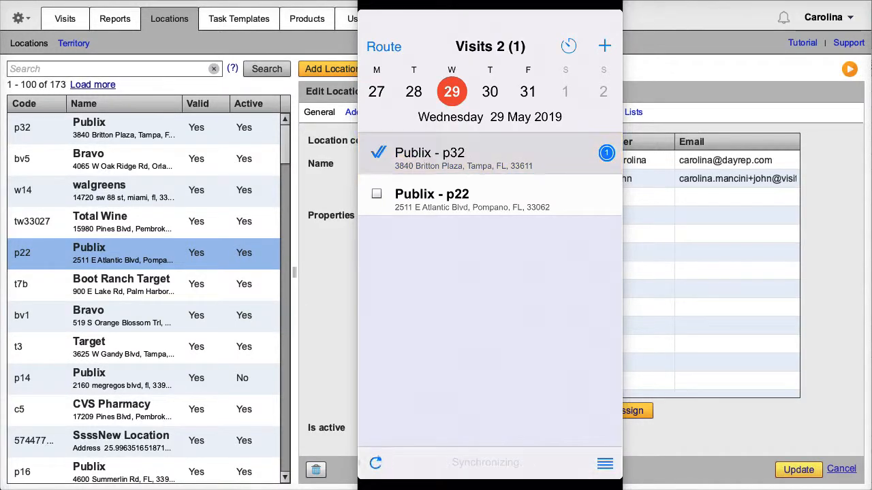
Add the On-shelf availability task to the Publix p22 visit, finding it with the search "on-".
left_click(470, 196)
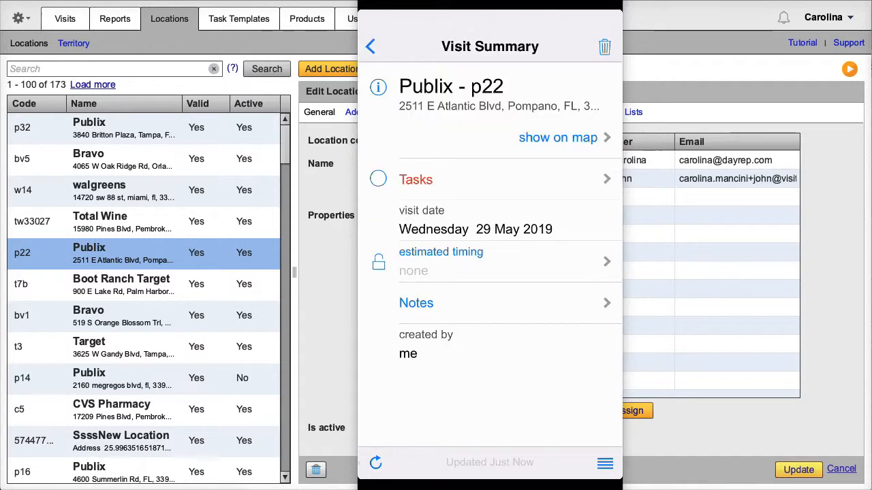
left_click(415, 179)
left_click(604, 46)
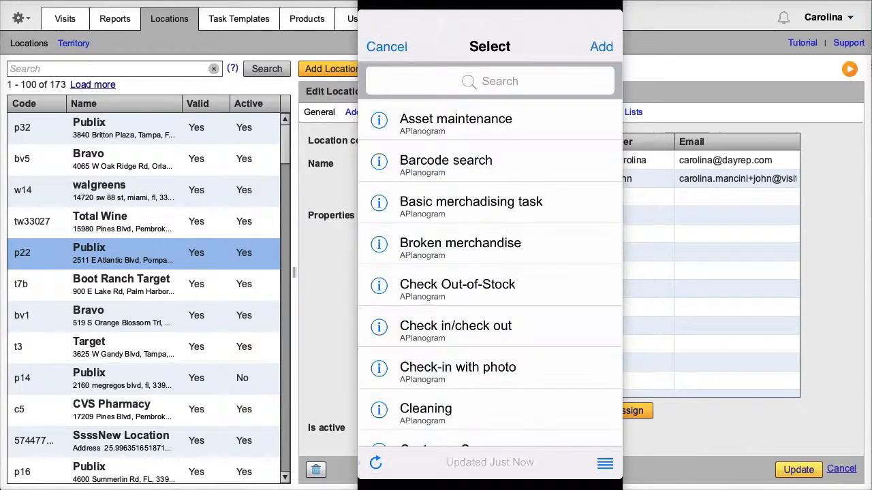
left_click(490, 81)
type("on-")
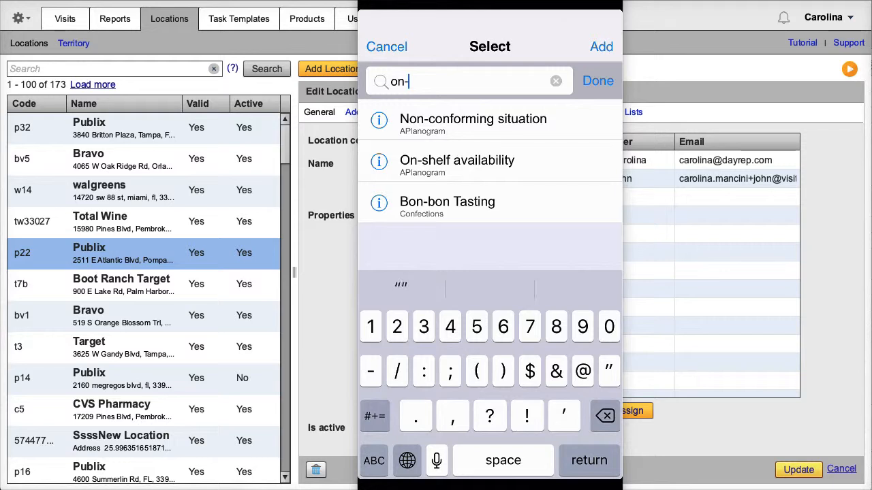
left_click(490, 162)
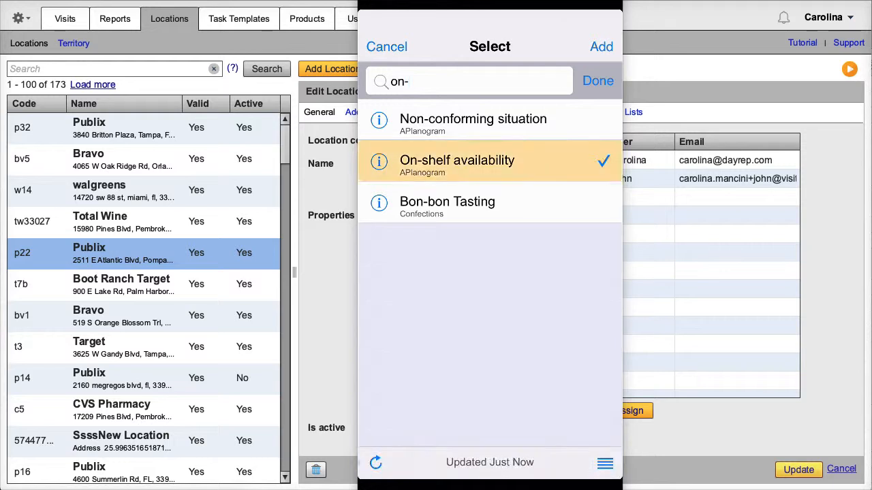
left_click(602, 46)
In the Publix p22 task, answer Yes for the Chocolate chip cookie bag - 100 cal pack and record 7 items.
left_click(490, 120)
left_click(570, 138)
left_click(497, 165)
left_click(490, 84)
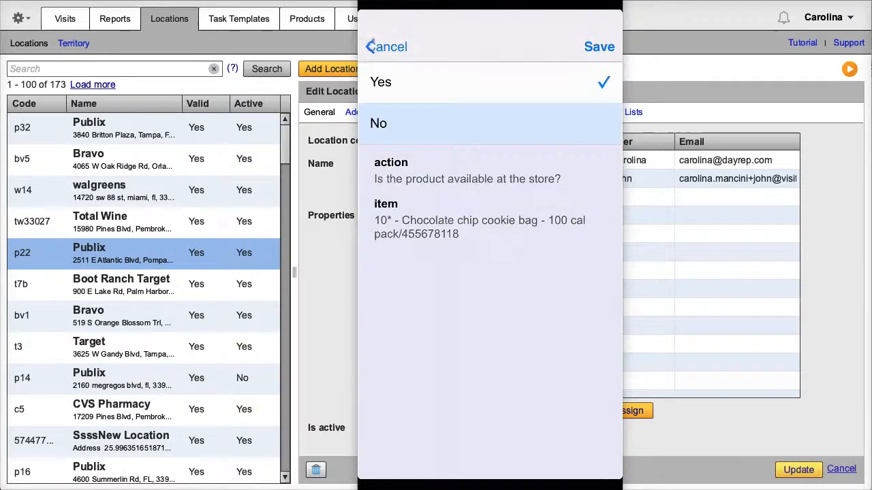
left_click(599, 46)
left_click(498, 201)
left_click(599, 46)
Answer the availability question for the Vanilla filled chocolate cookie bag and record 0 available items.
left_click(498, 284)
left_click(599, 46)
left_click(498, 320)
left_click(492, 305)
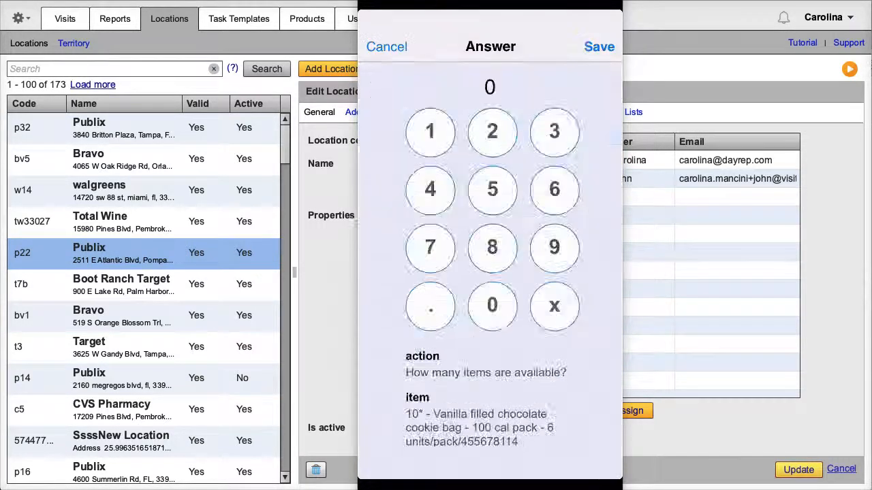
left_click(600, 47)
Answer the availability question for the White chocolate macadamia cookie bag - 100 cal pack and record 10 items.
left_click(498, 404)
left_click(489, 123)
left_click(599, 46)
left_click(498, 440)
left_click(432, 131)
left_click(493, 306)
left_click(599, 46)
Answer the availability question for the individual White chocolate macadamia cookie bag with 6 items recorded, and close the Publix p22 visit.
scroll(490, 293, "down", 2)
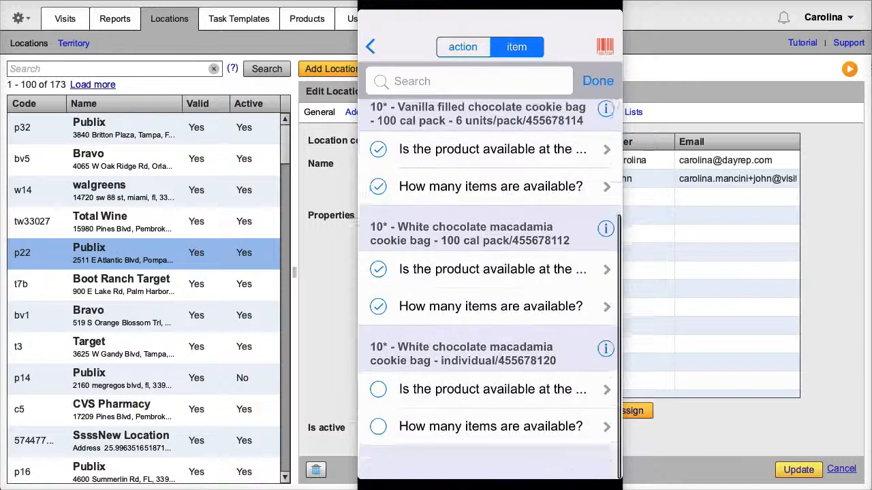
left_click(497, 423)
left_click(489, 123)
left_click(599, 46)
left_click(498, 460)
left_click(554, 189)
left_click(599, 46)
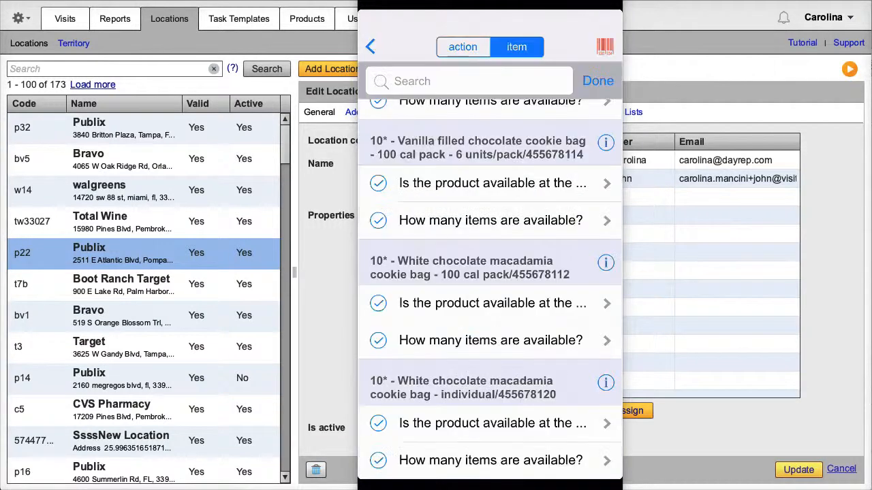
left_click(370, 46)
left_click(369, 46)
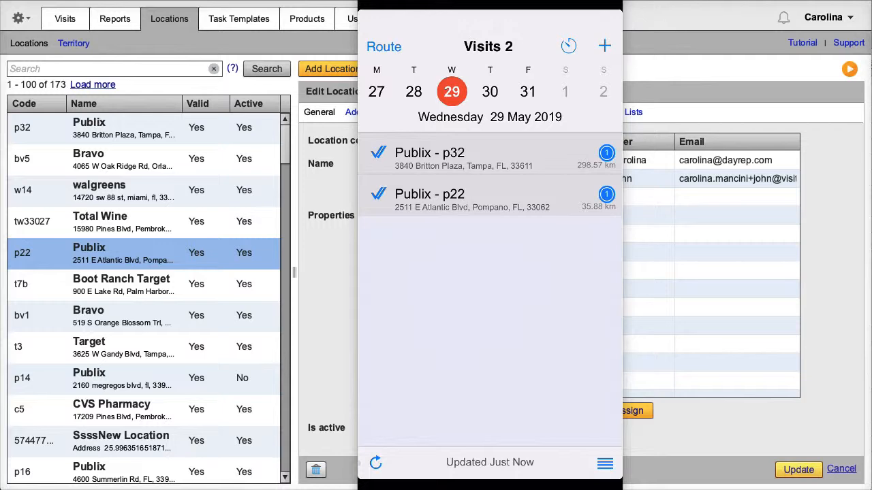
Switch to the visit schedule in the VisitBasis web application and examine the task answers in the Publix p32 visit report.
left_click(65, 19)
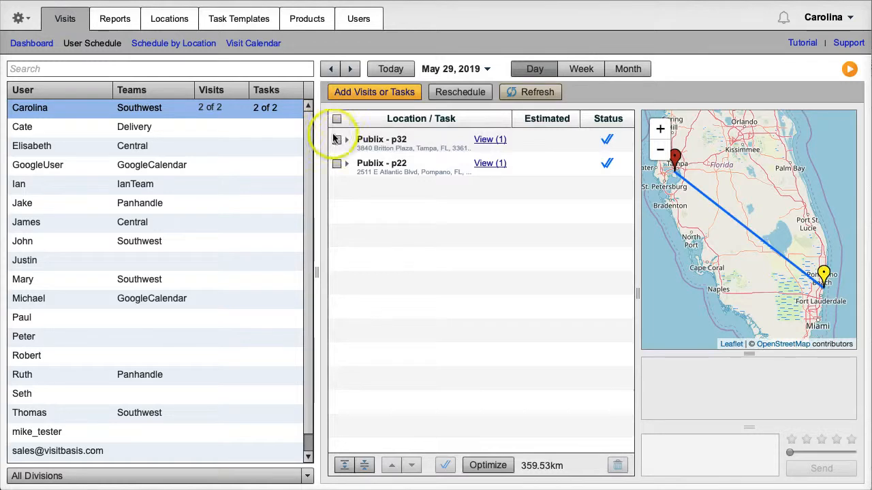
left_click(489, 142)
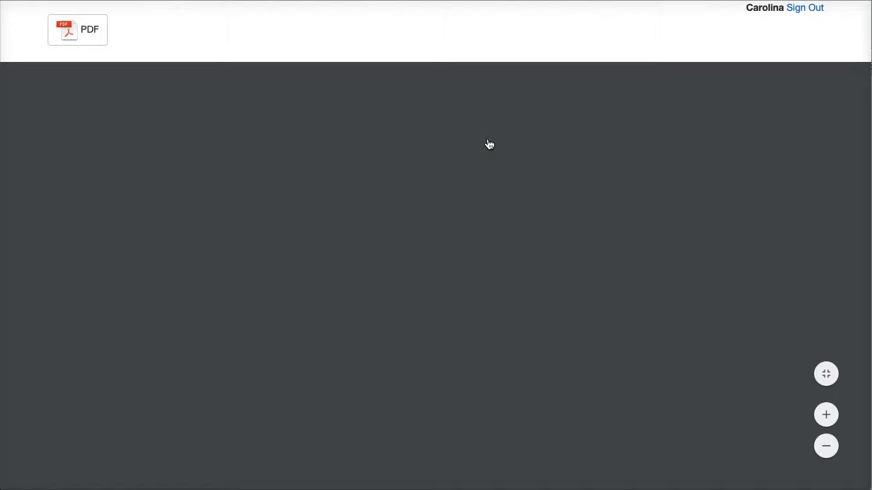
scroll(489, 144, "down", 5)
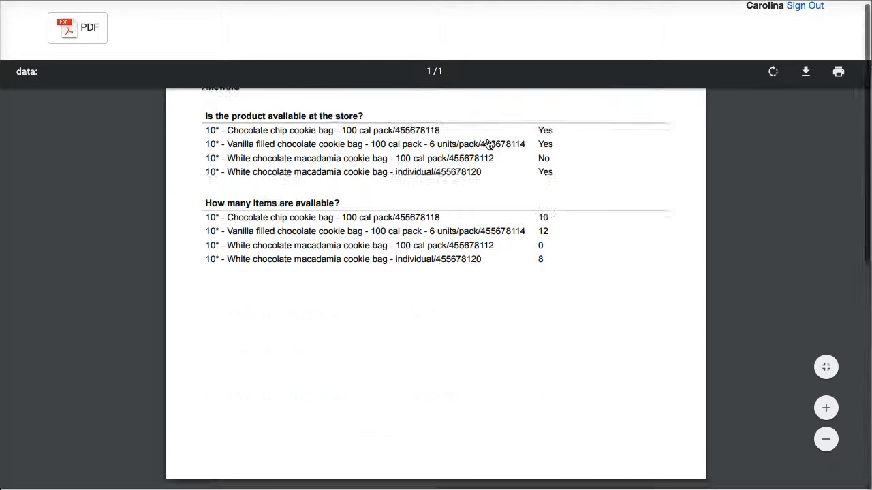
scroll(489, 144, "up", 3)
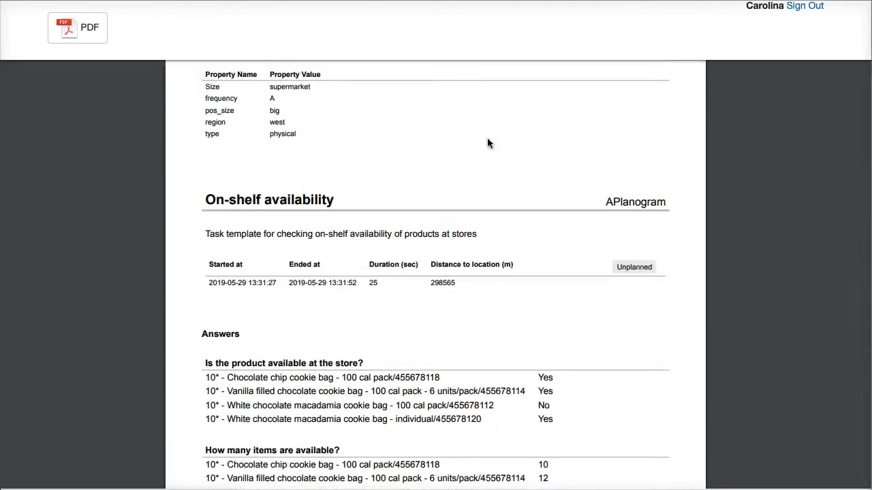
scroll(385, 292, "down", 3)
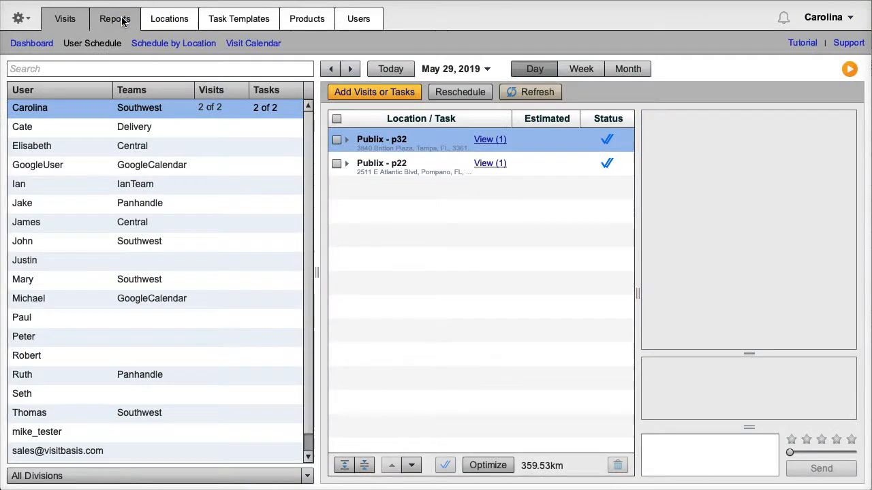
Run a standard report for the On-shelf availability task instead of the Closed Visits report.
left_click(123, 22)
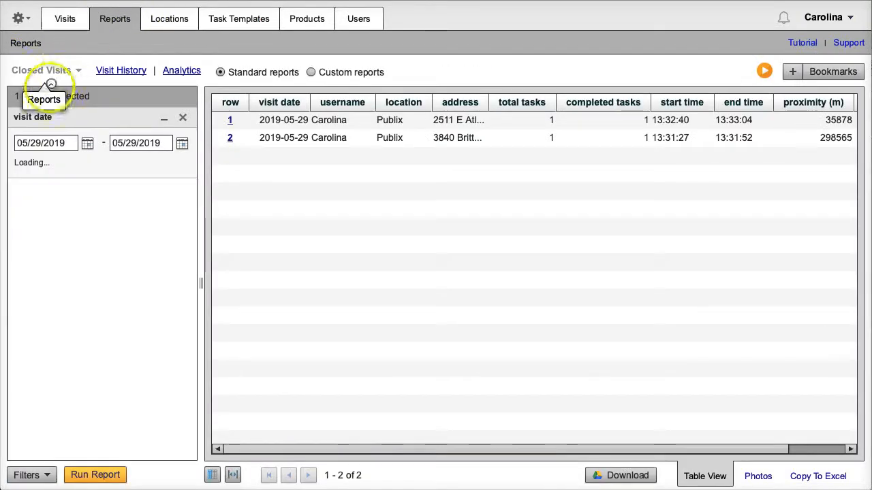
left_click(60, 71)
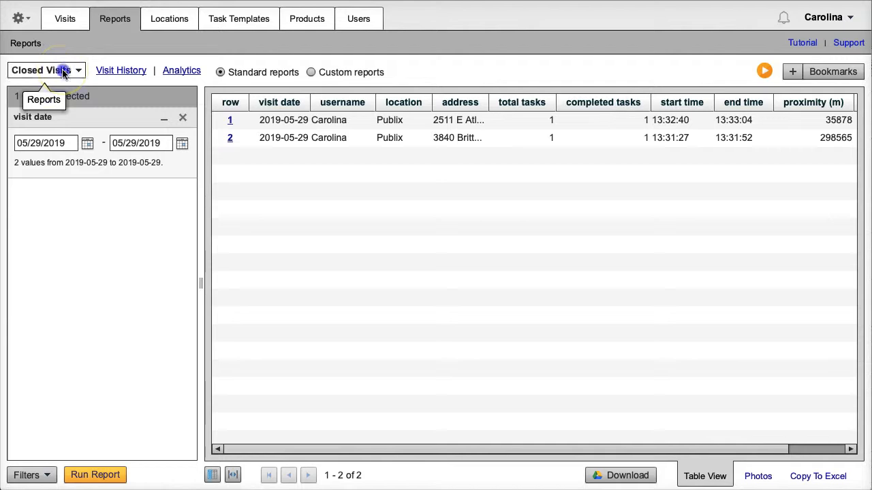
left_click(62, 71)
left_click(56, 199)
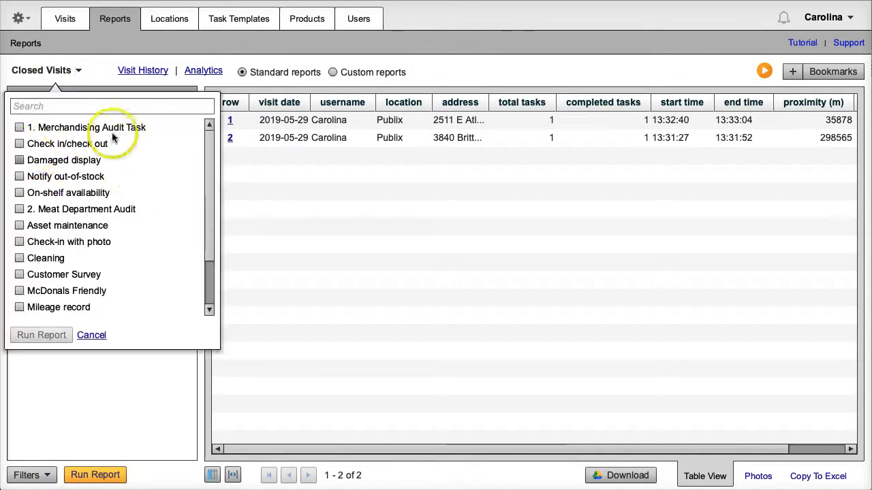
left_click(19, 192)
left_click(38, 336)
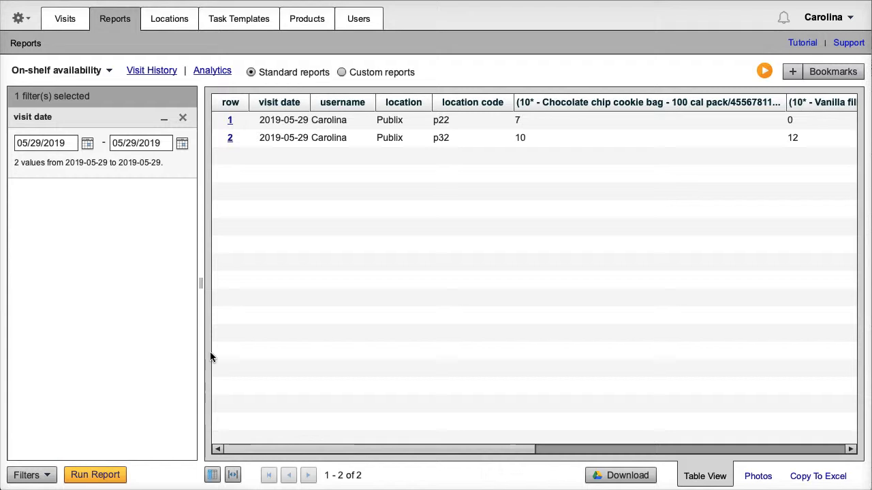
Open the analytics for the On-shelf availability task.
left_click(216, 71)
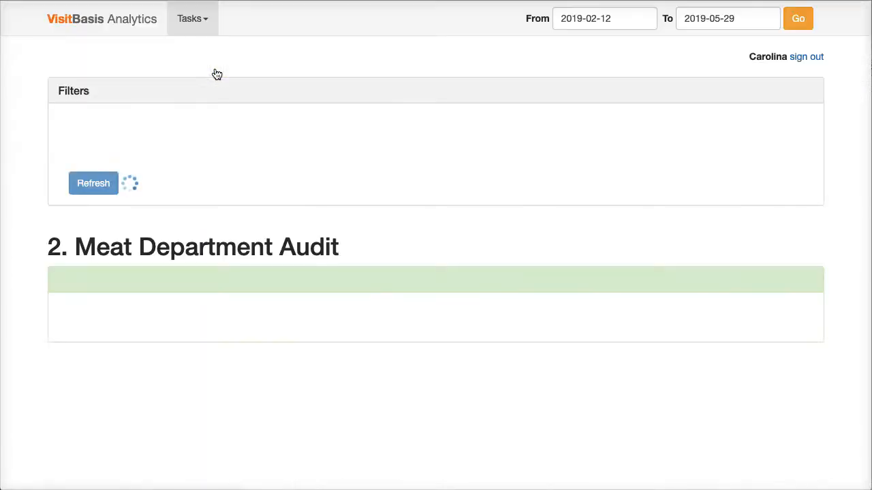
left_click(207, 30)
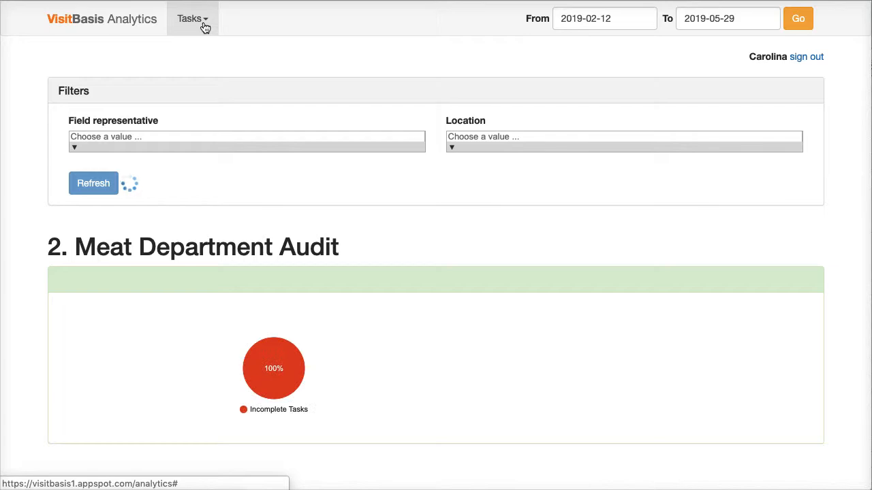
left_click(209, 30)
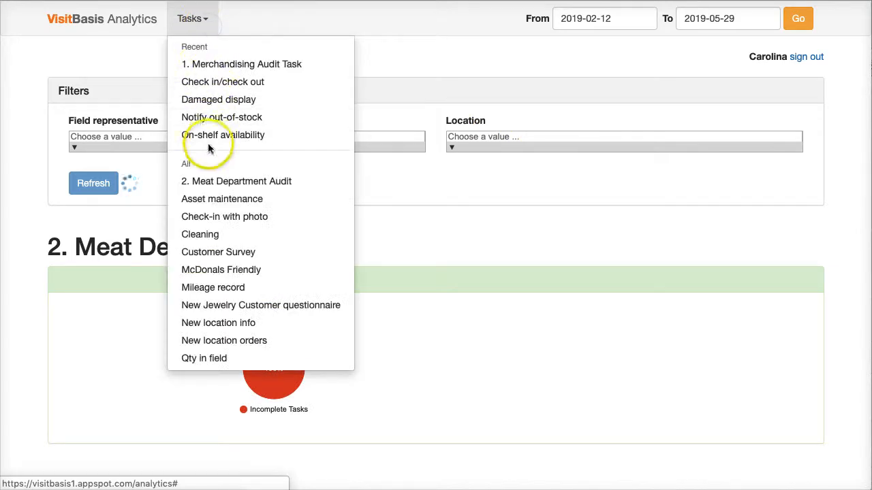
left_click(212, 136)
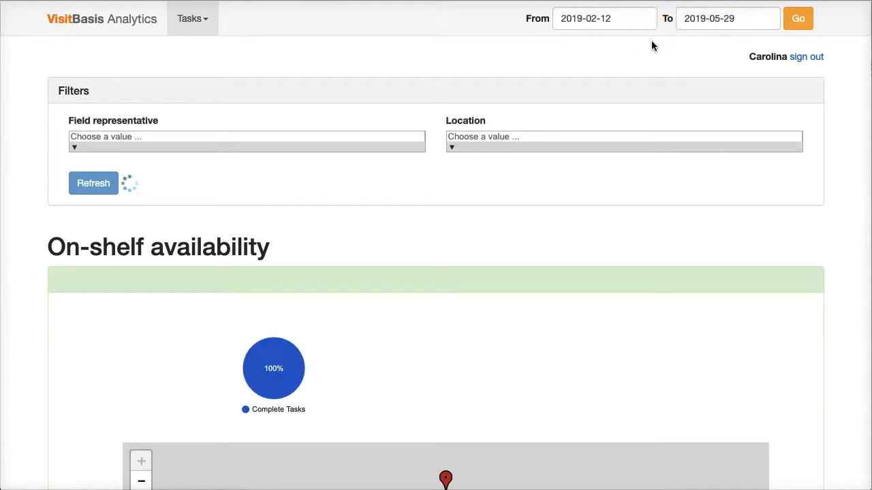
View the product availability chart for the White chocolate macadamia cookie bag - 100 cal pack, followed by the individual White chocolate macadamia cookie bag.
scroll(652, 46, "down", 3)
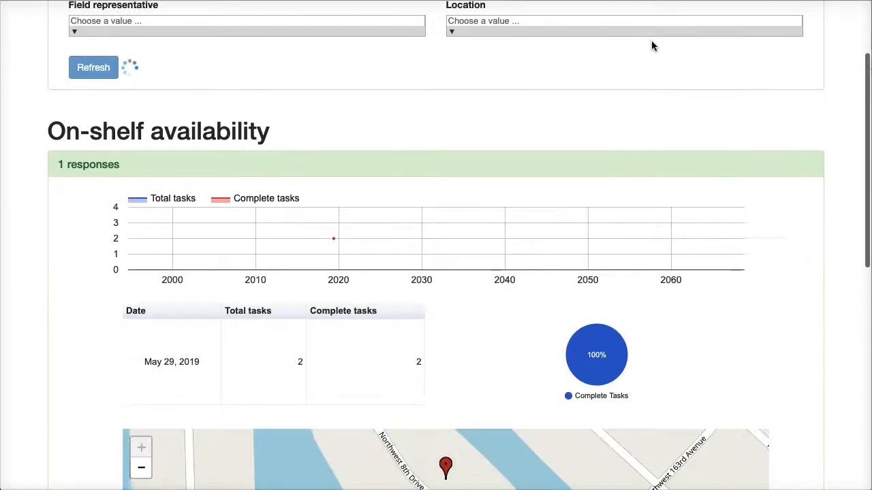
scroll(651, 45, "down", 5)
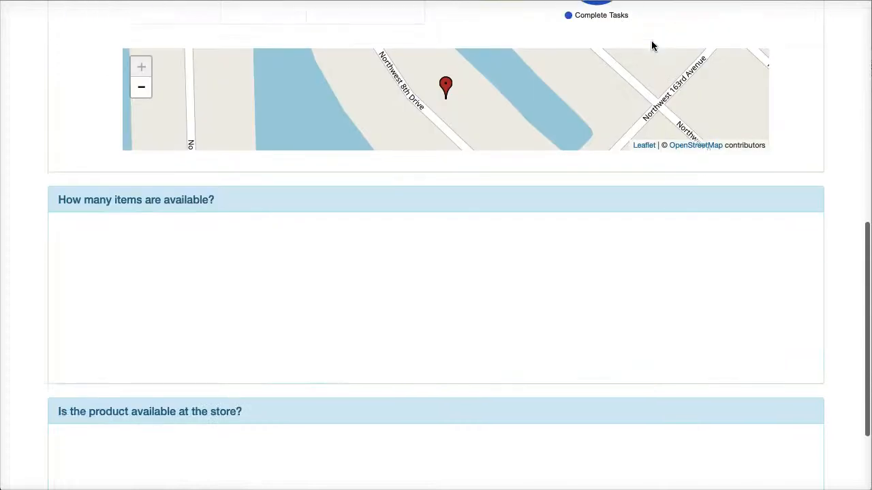
scroll(652, 44, "down", 3)
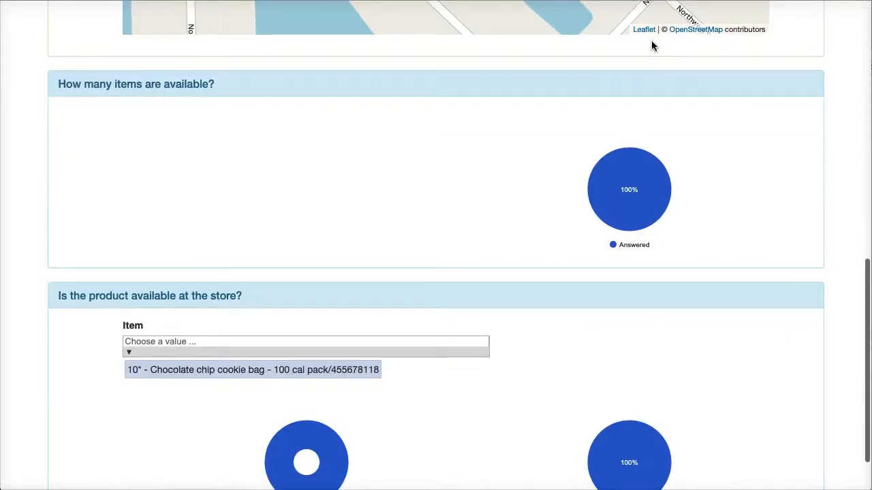
scroll(647, 48, "down", 4)
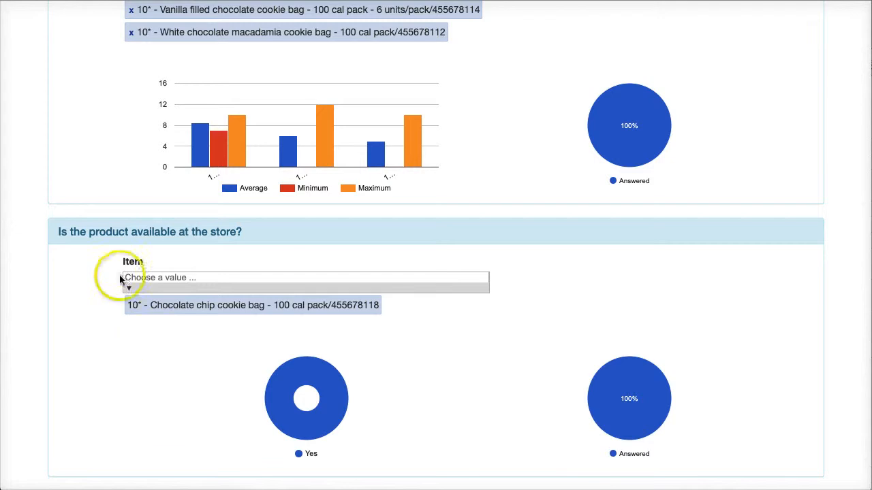
left_click(129, 290)
left_click(164, 336)
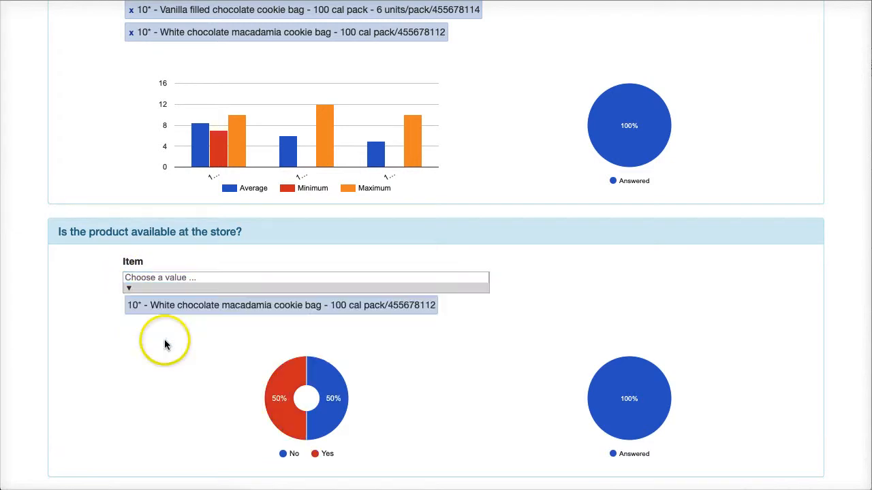
left_click(129, 290)
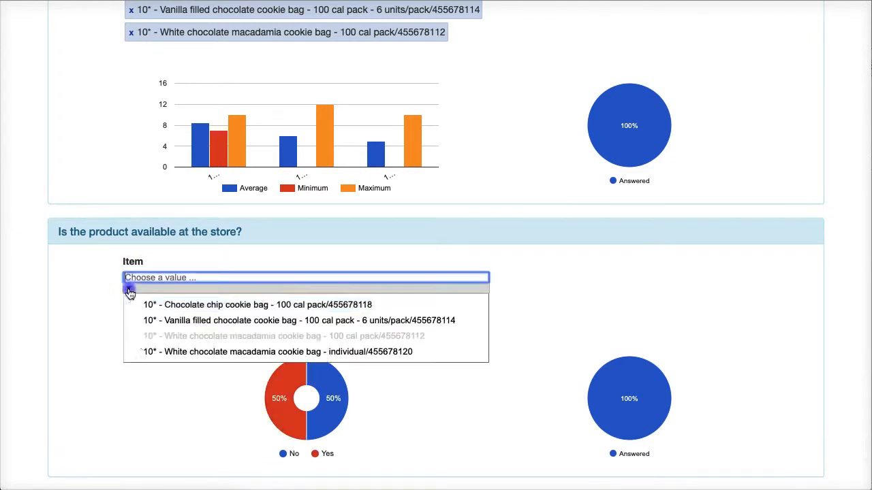
left_click(146, 353)
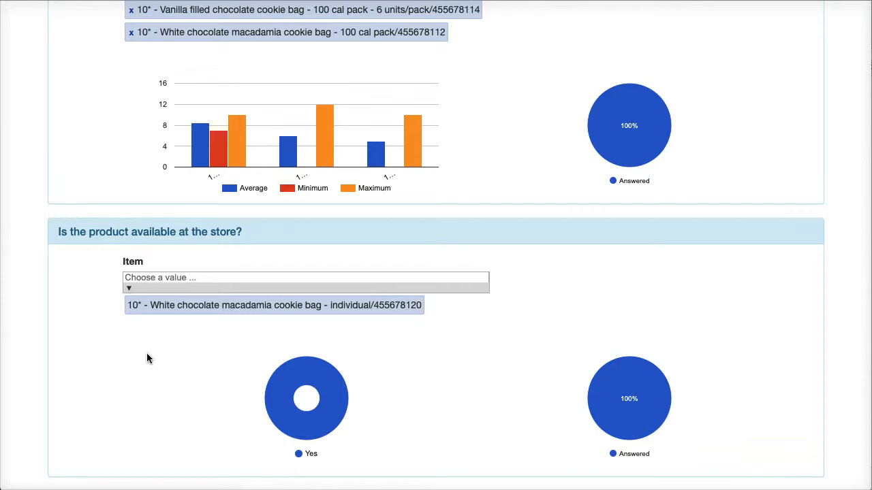
Limit the chart of how many items are available to the Chocolate chip cookie bag - 100 cal pack by removing the other two products.
left_click(540, 128)
scroll(540, 125, "up", 4)
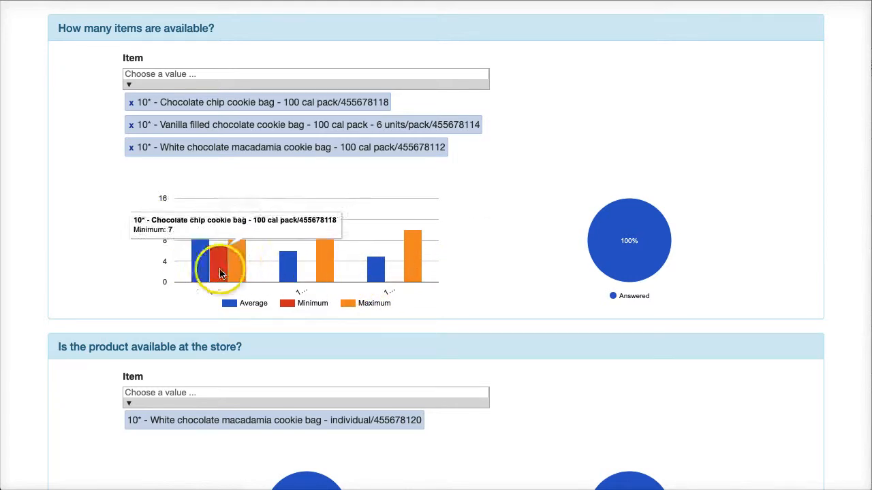
left_click(129, 85)
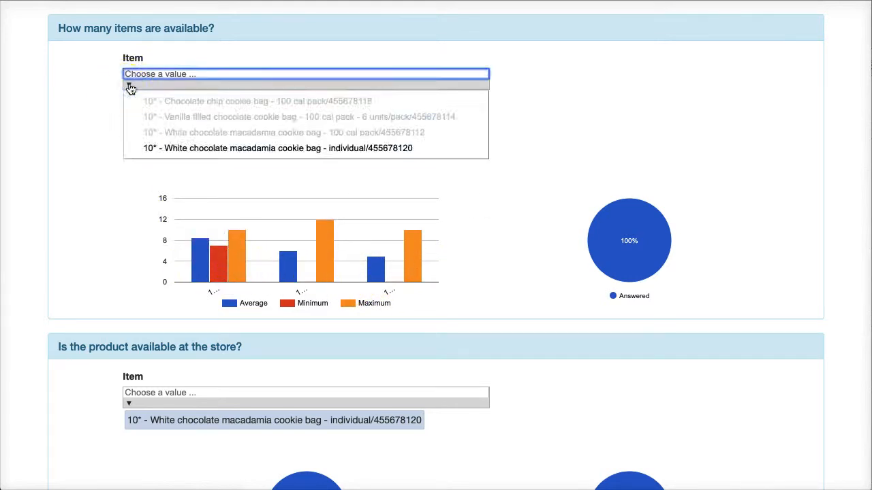
left_click(301, 51)
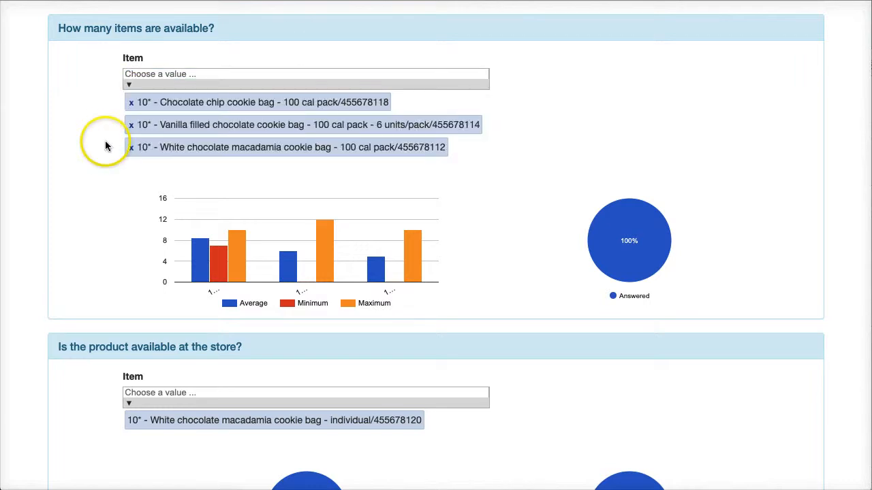
left_click(130, 150)
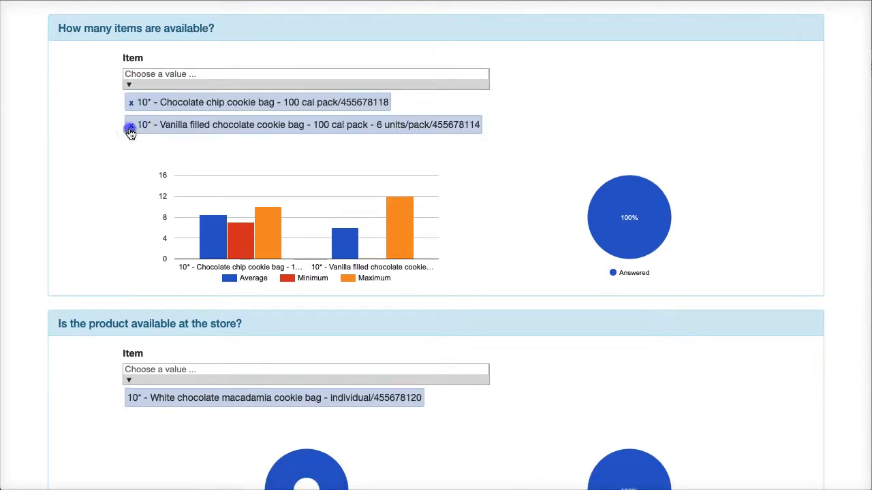
left_click(130, 129)
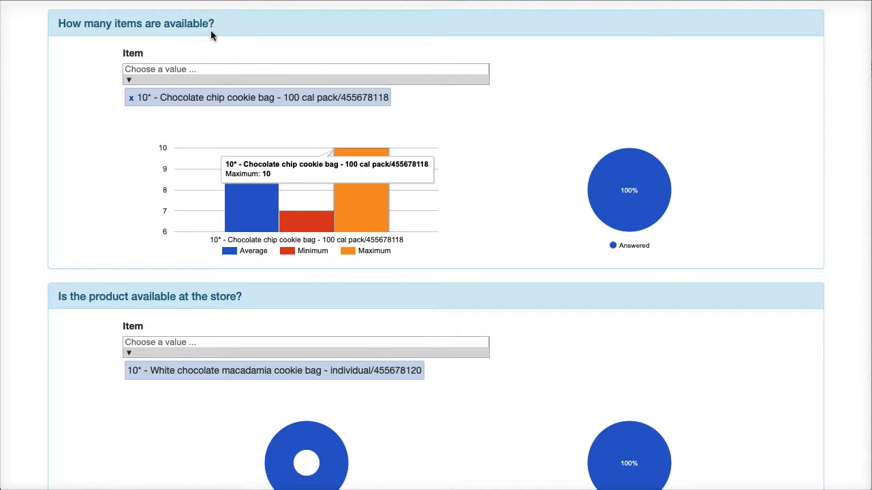
Filter the chart of whether the product is available at the store to the Chocolate chip cookie bag - 100 cal pack.
scroll(210, 36, "down", 2)
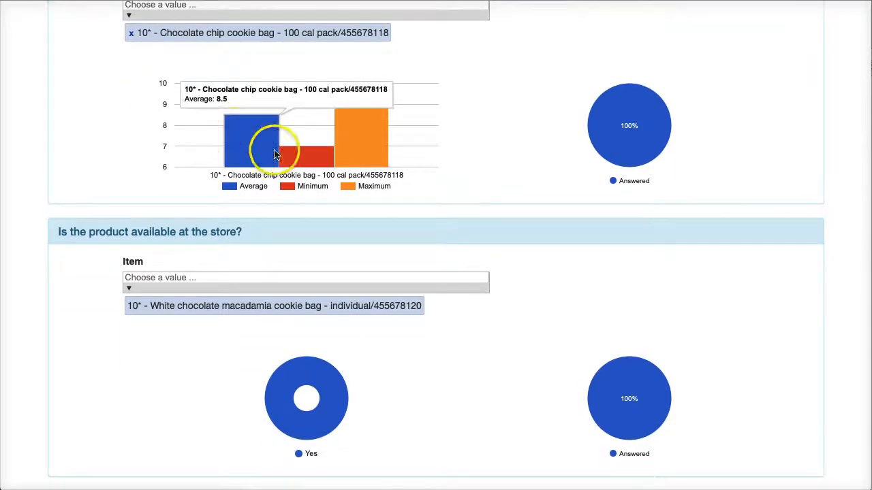
scroll(307, 163, "up", 3)
scroll(307, 168, "down", 3)
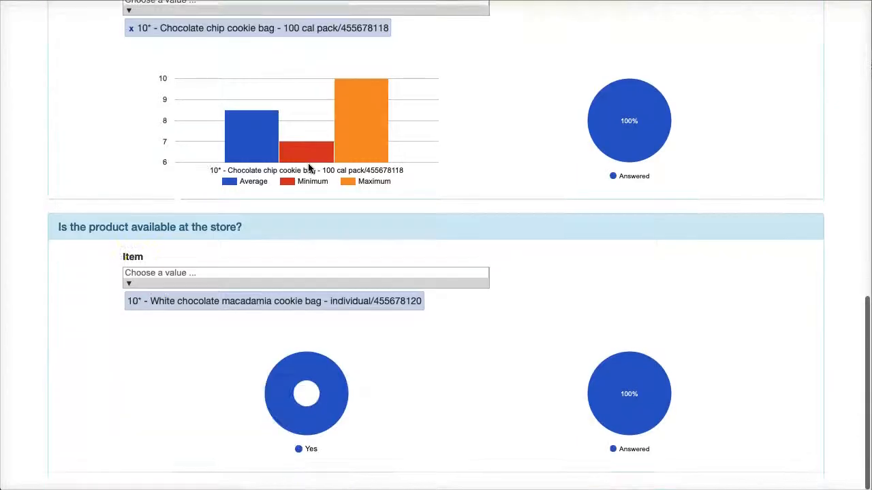
left_click(129, 291)
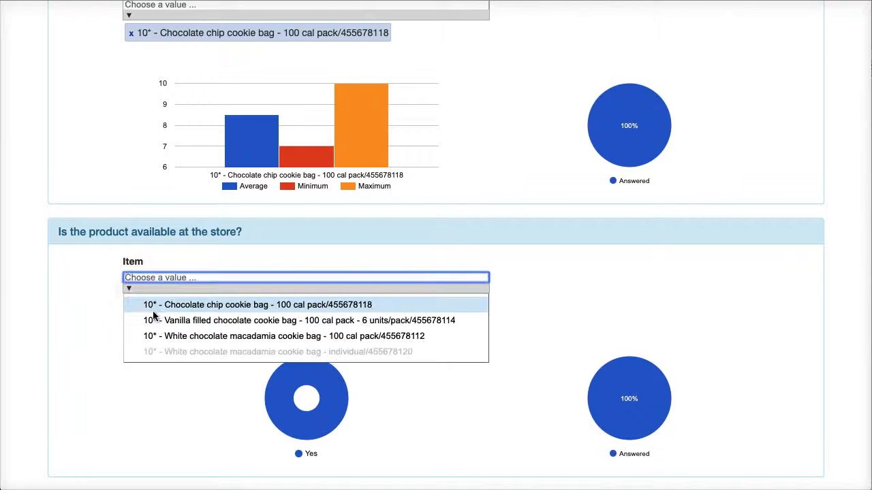
left_click(153, 310)
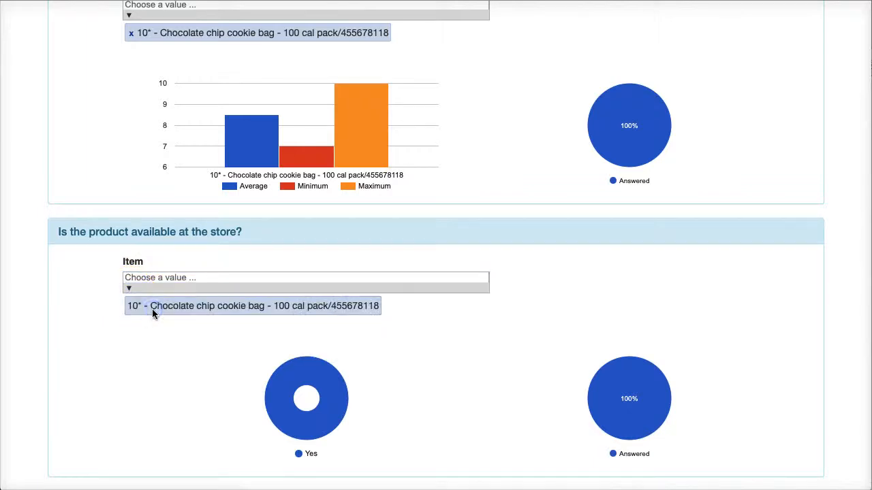